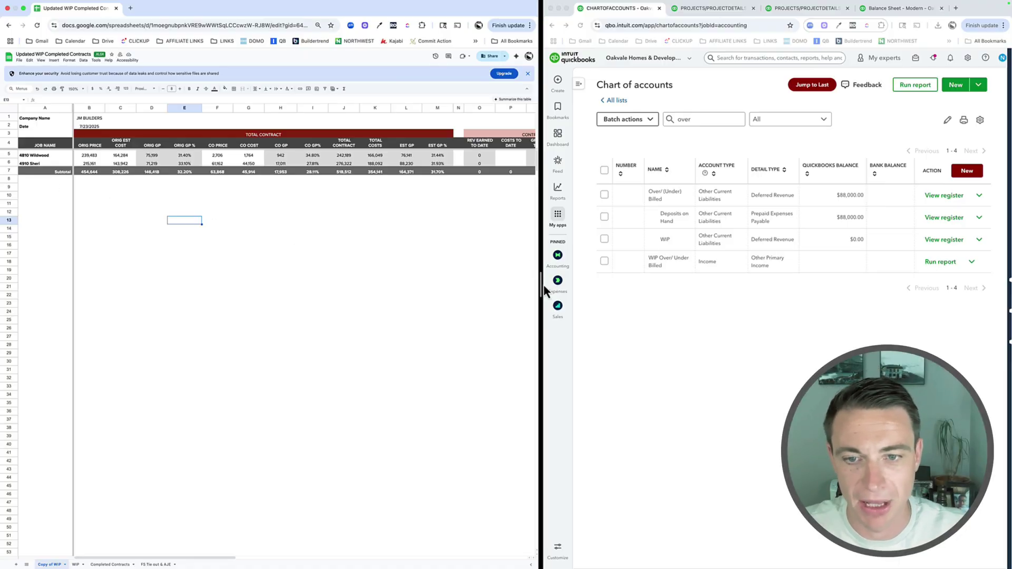
# Step: Widen the Google Sheets WIP schedule beside QuickBooks so both jobs' columns fit
pyautogui.moveTo(540, 285); pyautogui.dragTo(592, 285)
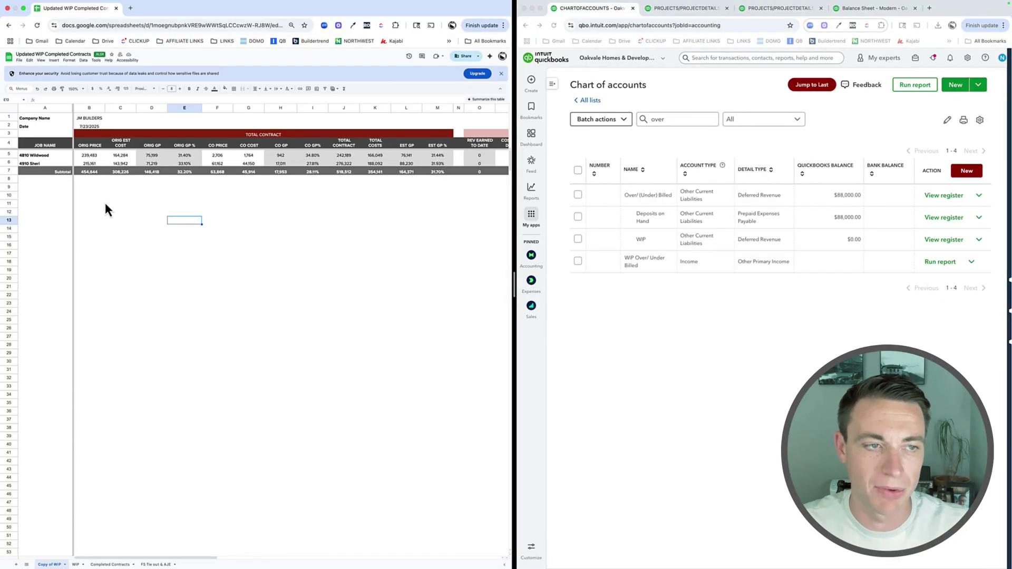
pyautogui.moveTo(514, 288); pyautogui.dragTo(574, 289)
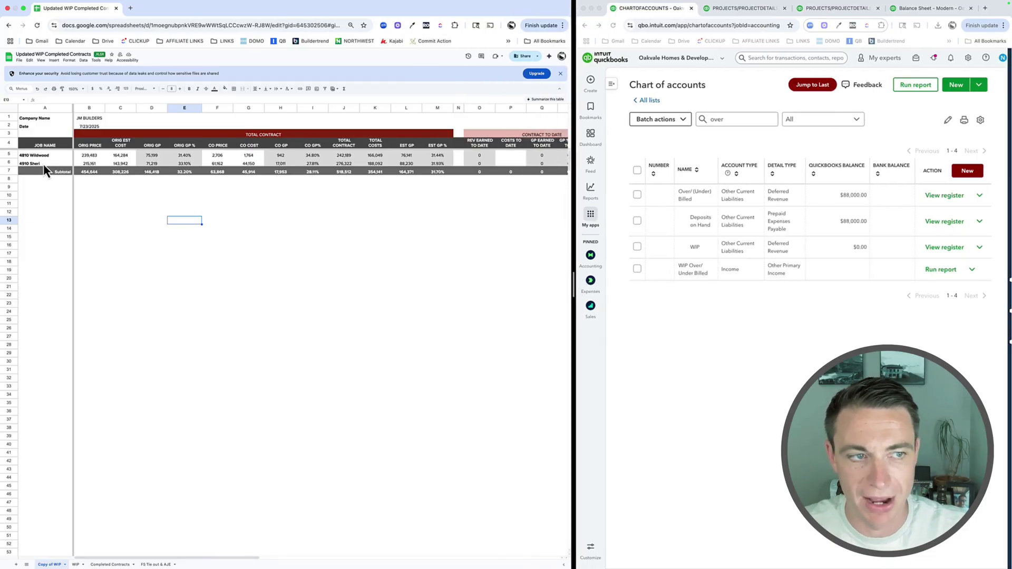
pyautogui.moveTo(46, 157); pyautogui.dragTo(45, 164)
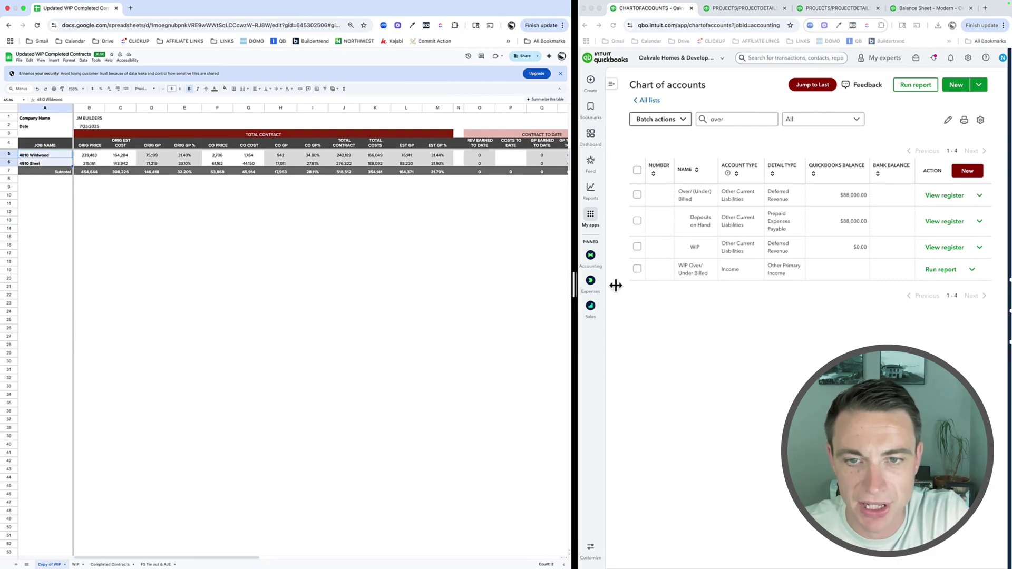
pyautogui.moveTo(625, 285); pyautogui.dragTo(628, 286)
# Step: Zoom the sheet to 200% and total both jobs' original prices and estimated costs
pyautogui.click(75, 89)
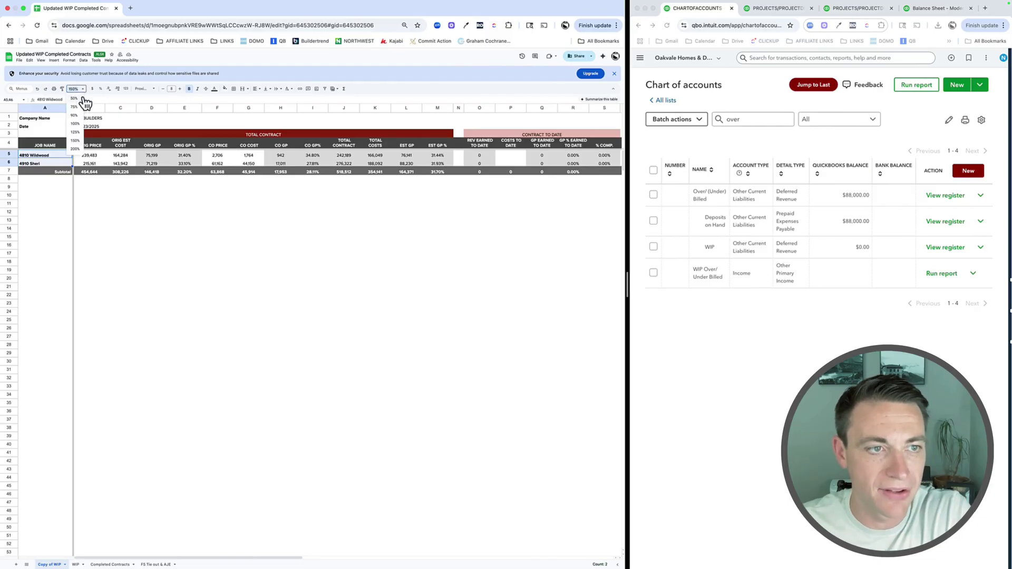
pyautogui.click(75, 149)
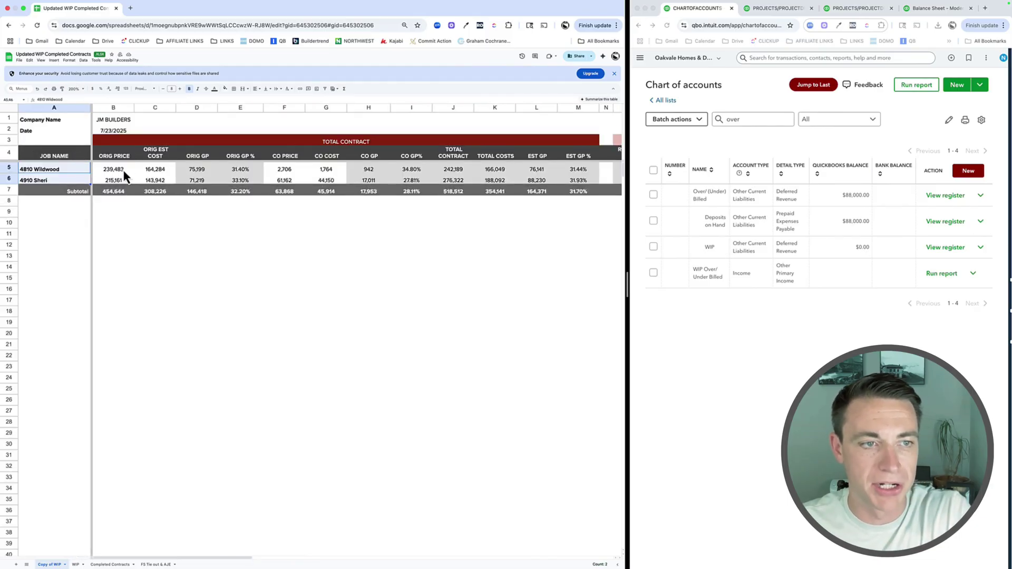
pyautogui.moveTo(124, 171); pyautogui.dragTo(164, 182)
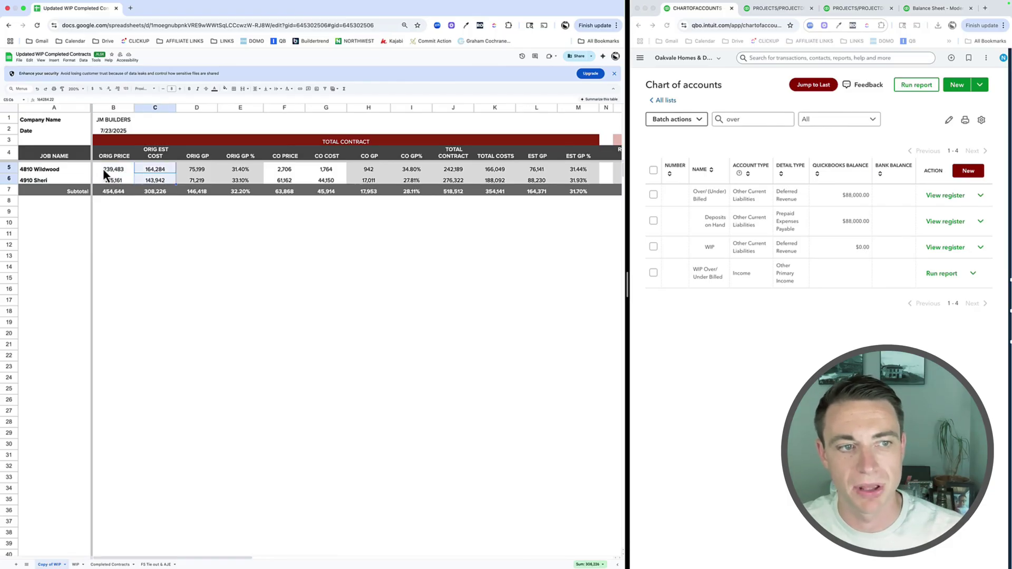
pyautogui.moveTo(103, 168); pyautogui.dragTo(160, 181)
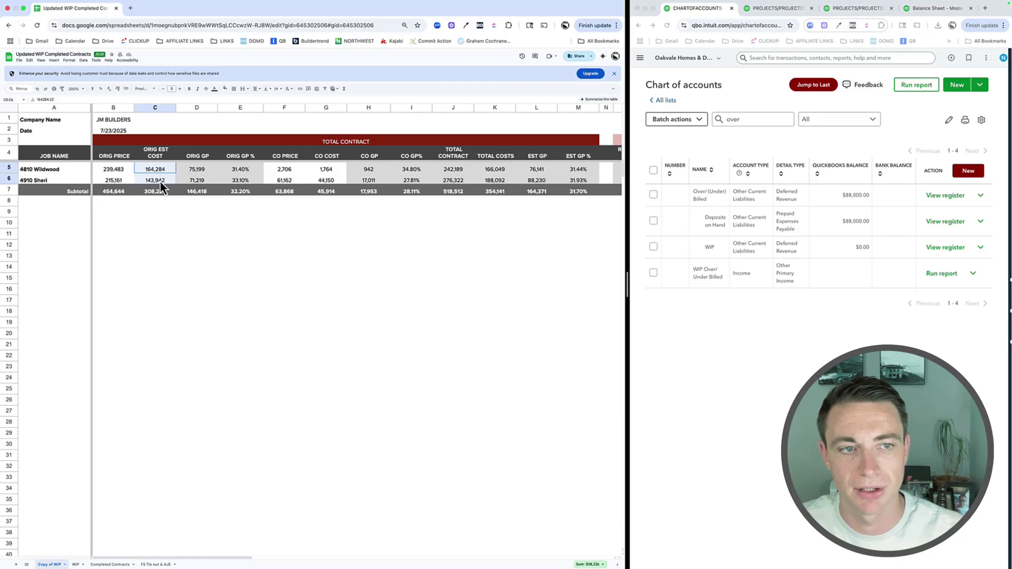
pyautogui.click(197, 169)
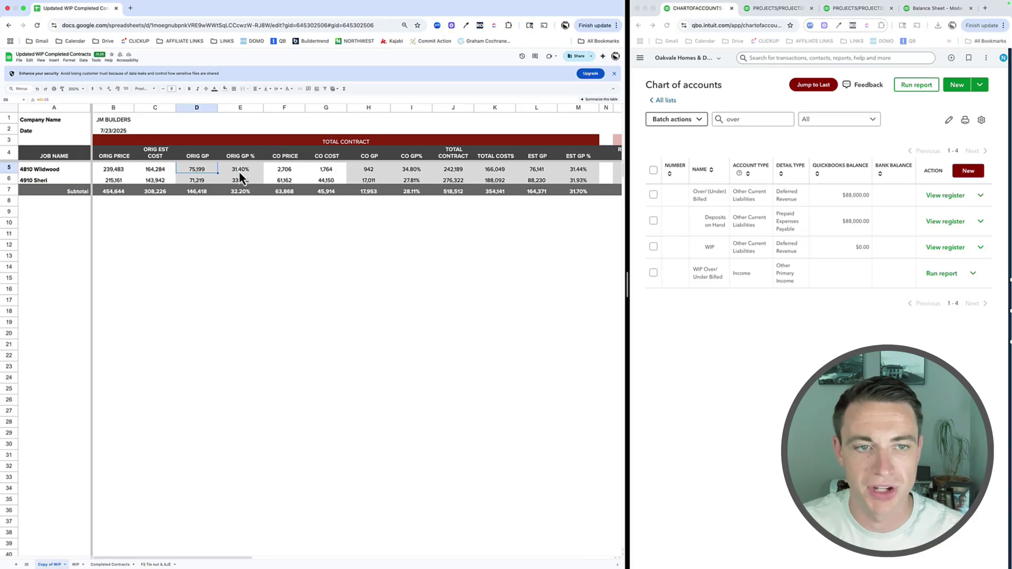
# Step: Total and inspect both jobs' CO PRICE and CO COST figures
pyautogui.moveTo(286, 169); pyautogui.dragTo(334, 181)
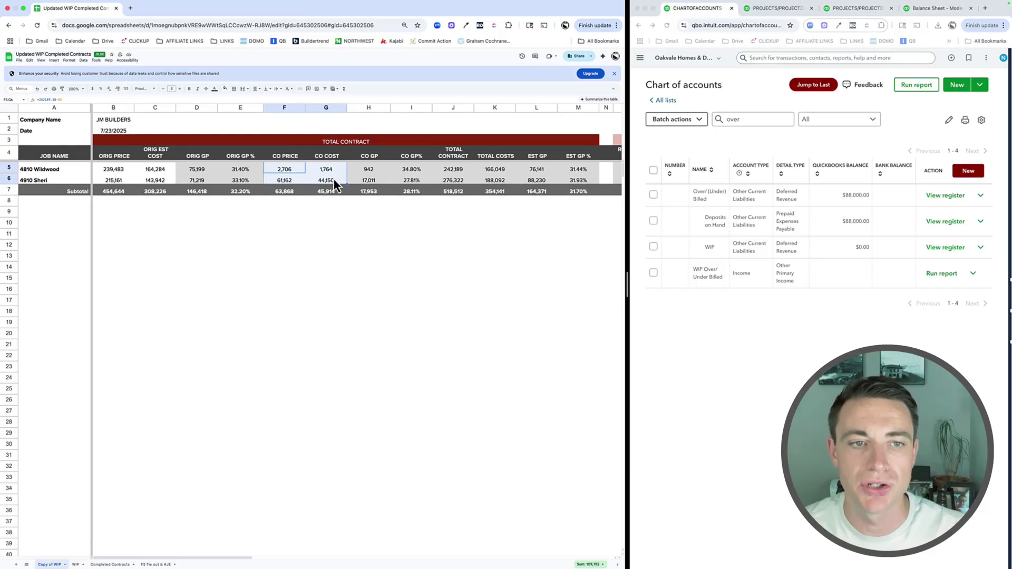
pyautogui.moveTo(286, 158); pyautogui.dragTo(340, 160)
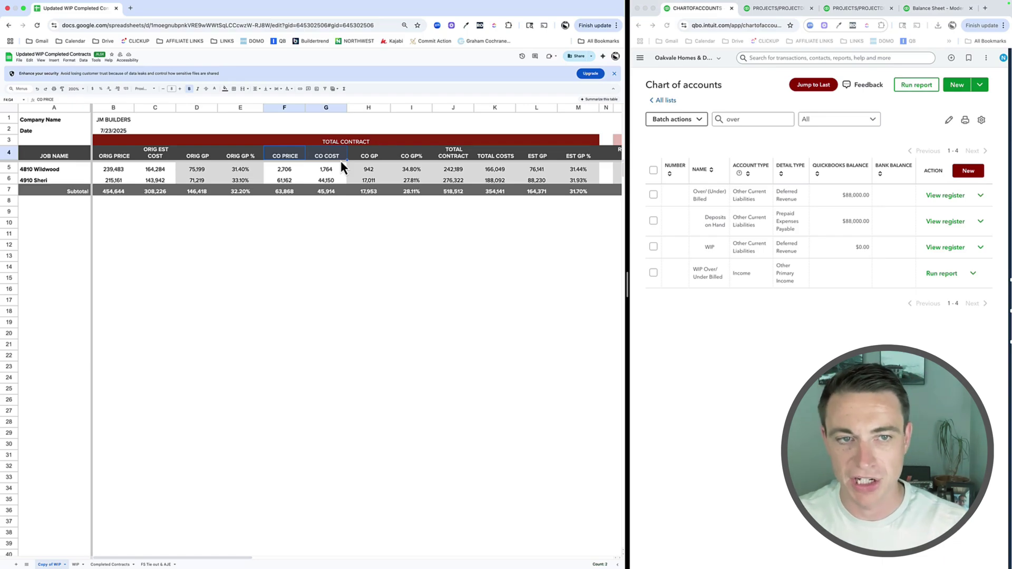
pyautogui.moveTo(286, 168); pyautogui.dragTo(283, 190)
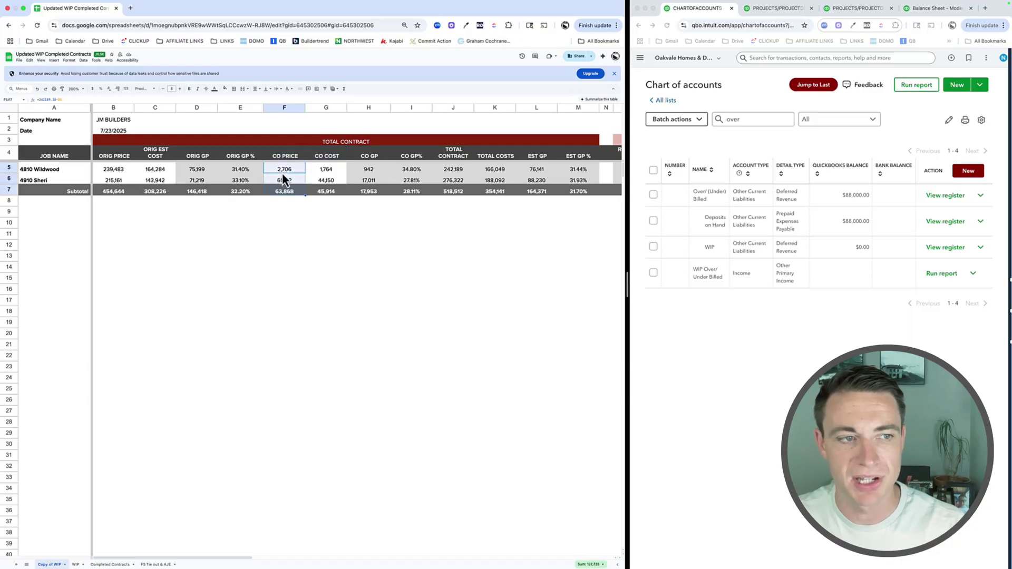
pyautogui.click(283, 173)
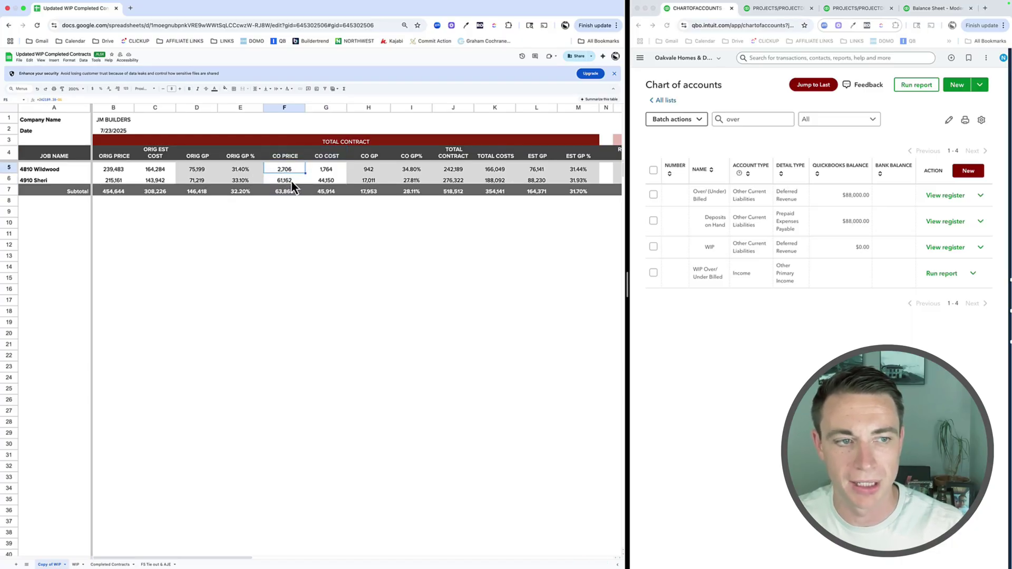
pyautogui.click(291, 181)
pyautogui.moveTo(288, 169); pyautogui.dragTo(327, 192)
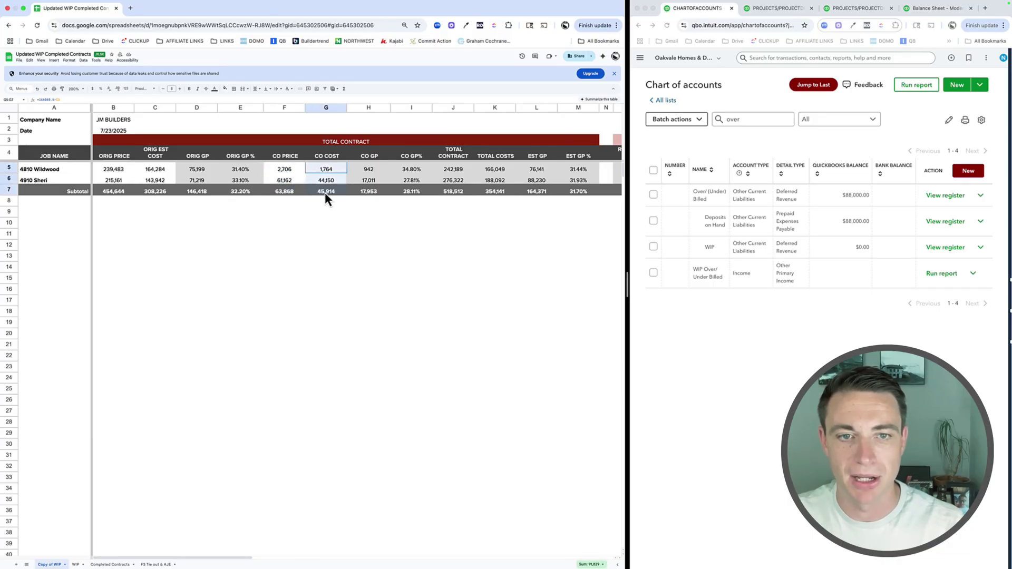
# Step: Total both jobs' TOTAL CONTRACT values, 518,512 combined
pyautogui.hscroll(5, 374, 176)
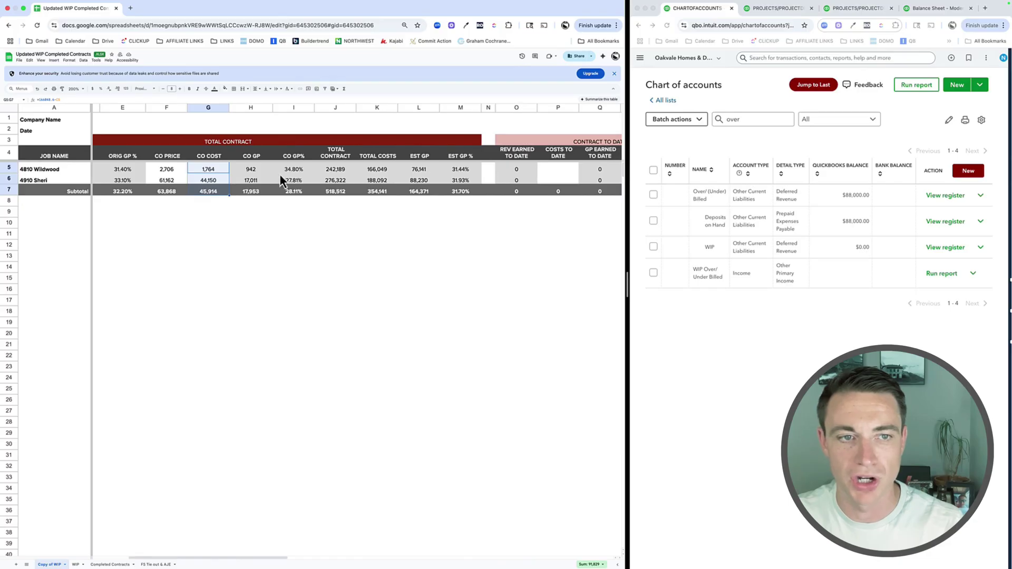
pyautogui.hscroll(2, 304, 172)
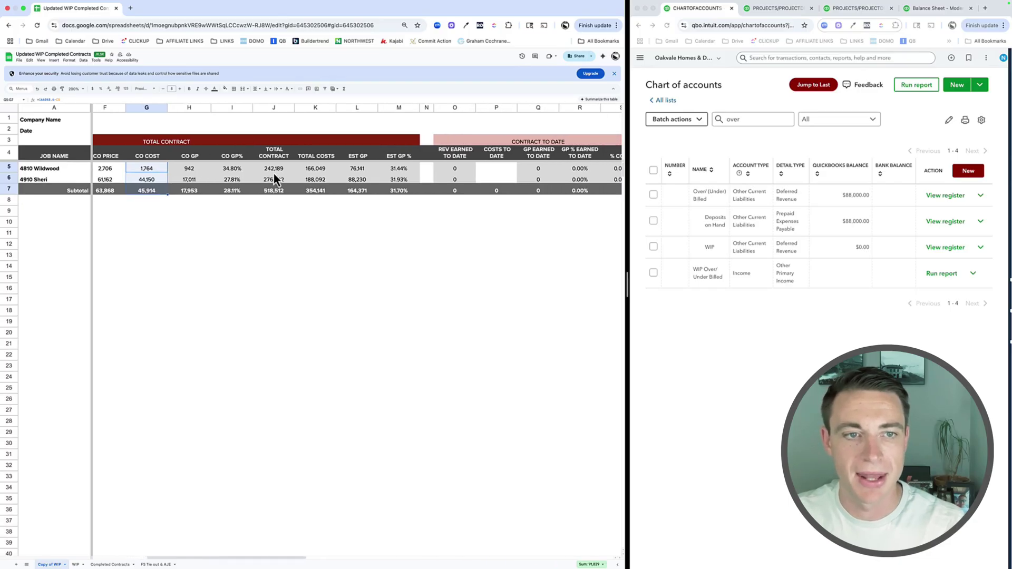
pyautogui.hscroll(-6, 280, 170)
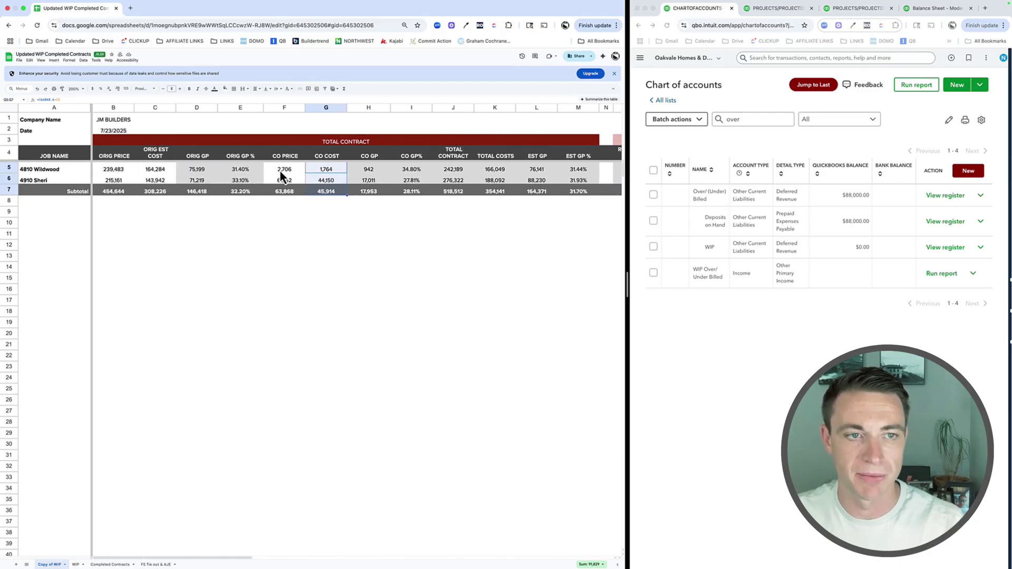
pyautogui.click(287, 170)
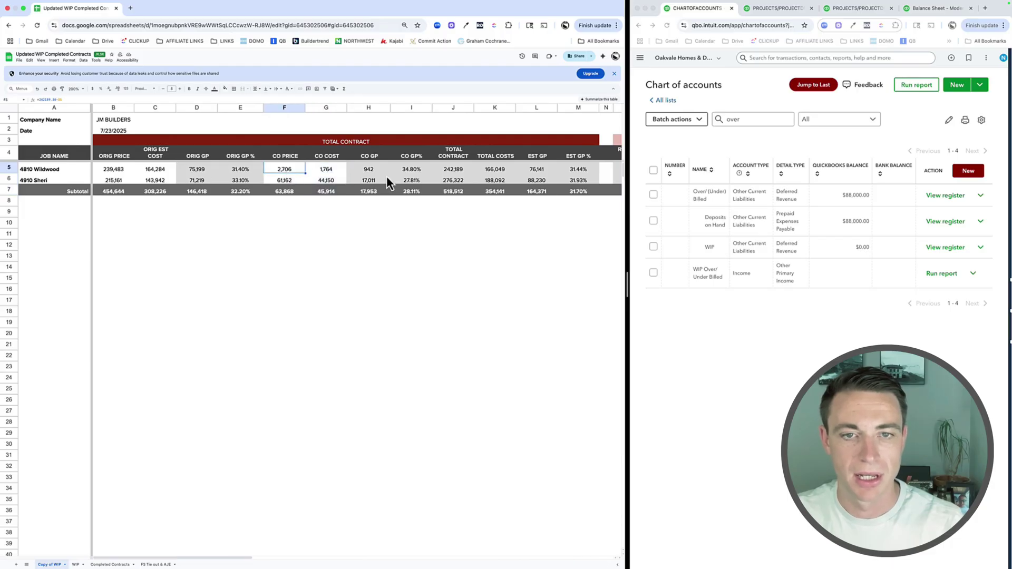
pyautogui.hscroll(2, 385, 175)
pyautogui.moveTo(361, 171); pyautogui.dragTo(357, 191)
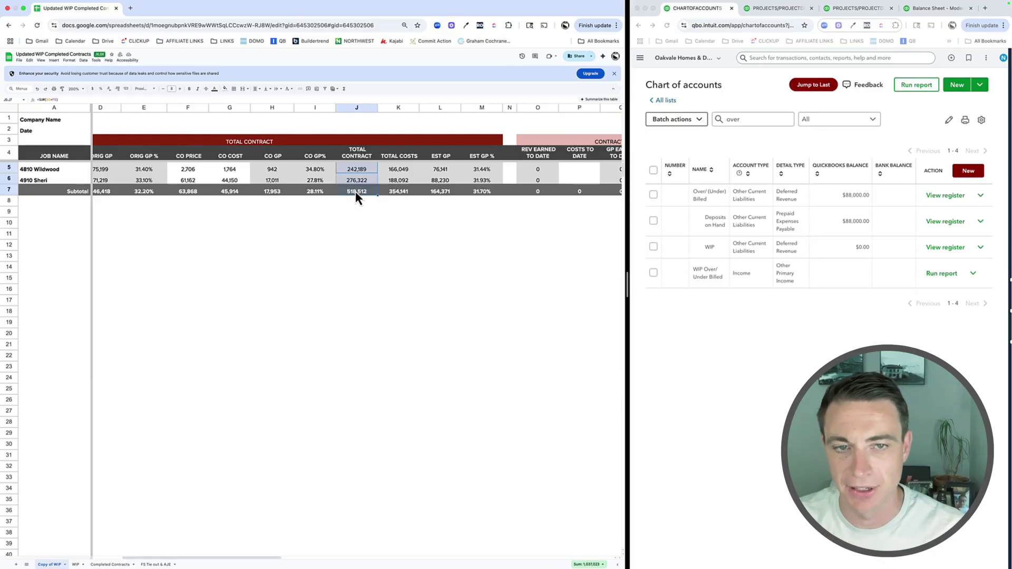
pyautogui.hscroll(4, 352, 189)
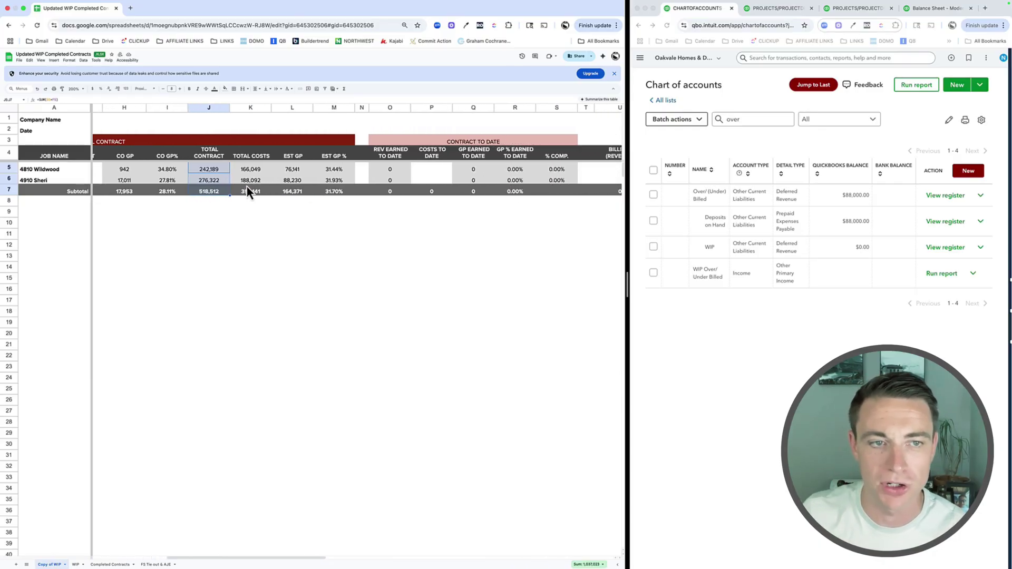
pyautogui.moveTo(212, 171); pyautogui.dragTo(210, 194)
pyautogui.click(254, 169)
pyautogui.moveTo(254, 169); pyautogui.dragTo(252, 194)
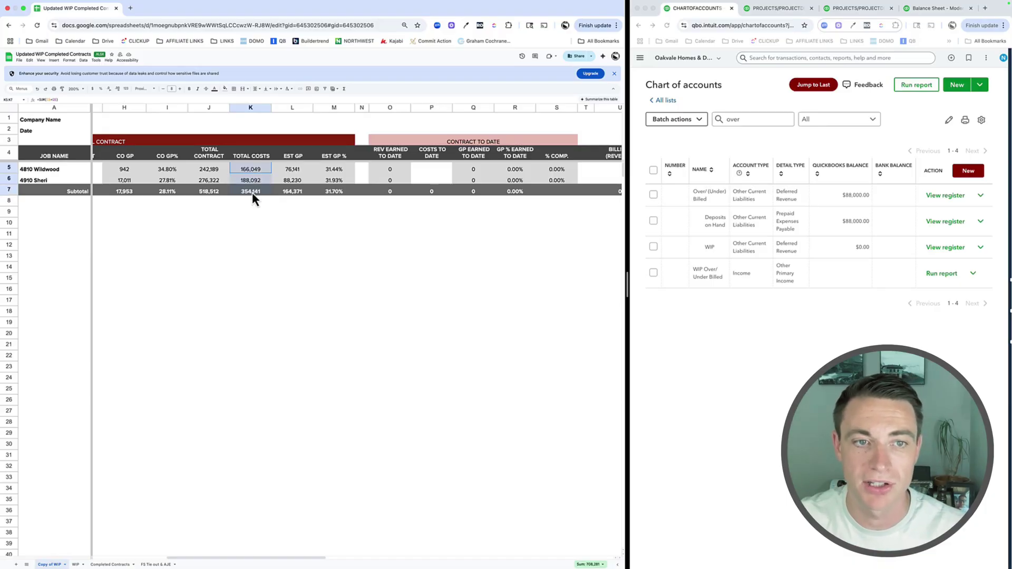
pyautogui.moveTo(303, 170); pyautogui.dragTo(293, 192)
pyautogui.moveTo(341, 164); pyautogui.dragTo(337, 191)
pyautogui.hscroll(5, 336, 191)
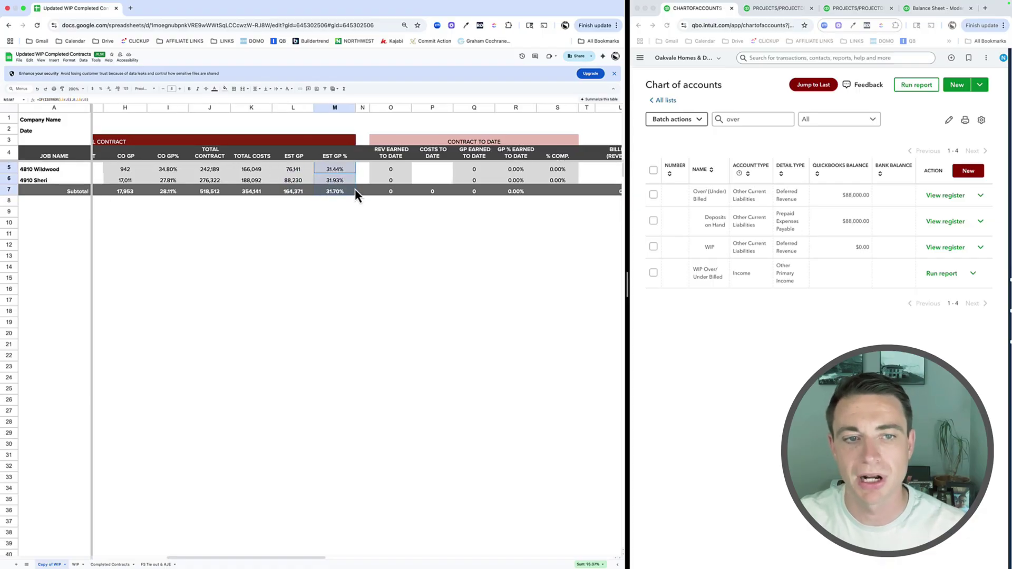
pyautogui.hscroll(-2, 353, 189)
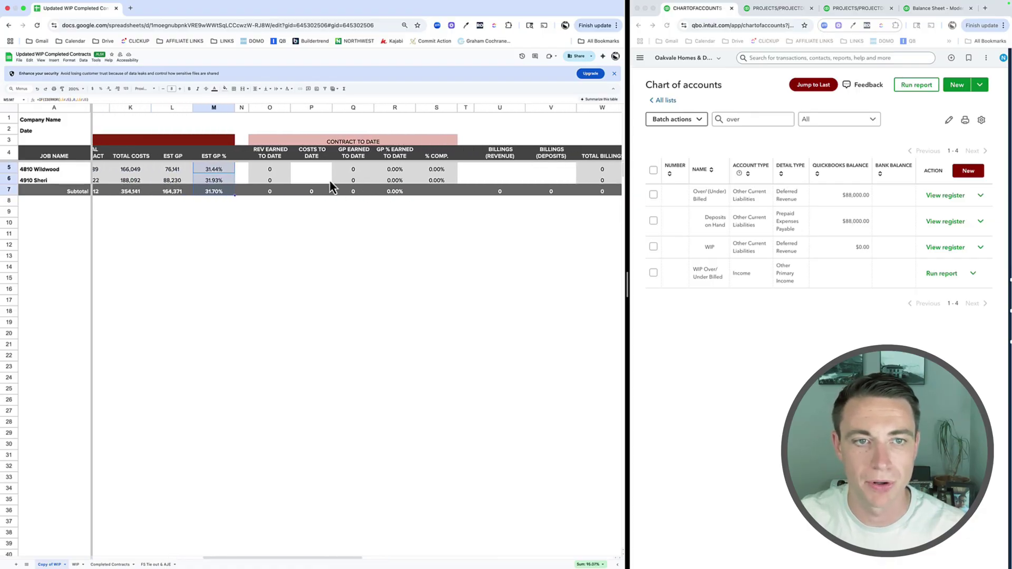
pyautogui.moveTo(316, 168); pyautogui.dragTo(315, 192)
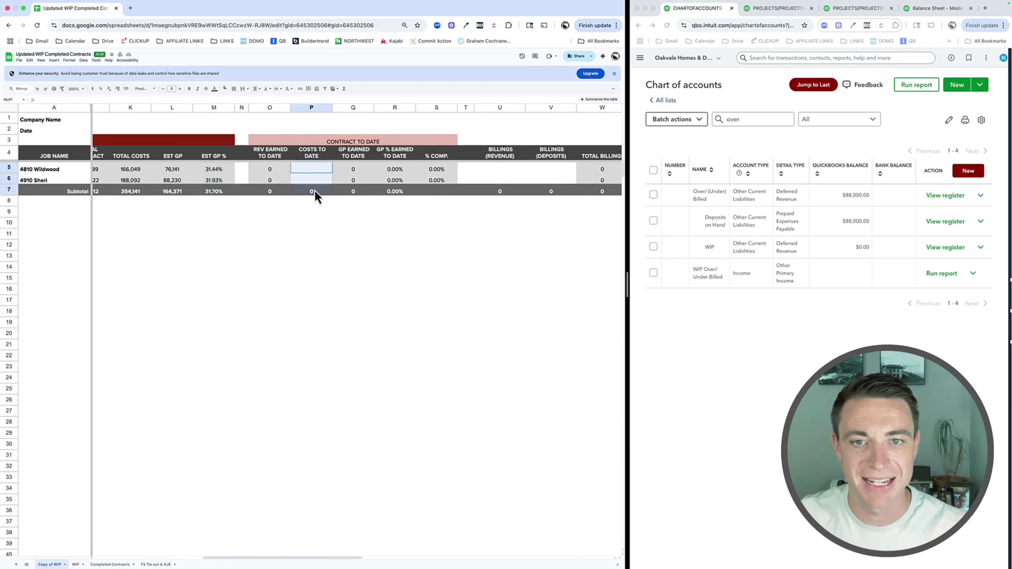
pyautogui.moveTo(495, 167); pyautogui.dragTo(497, 189)
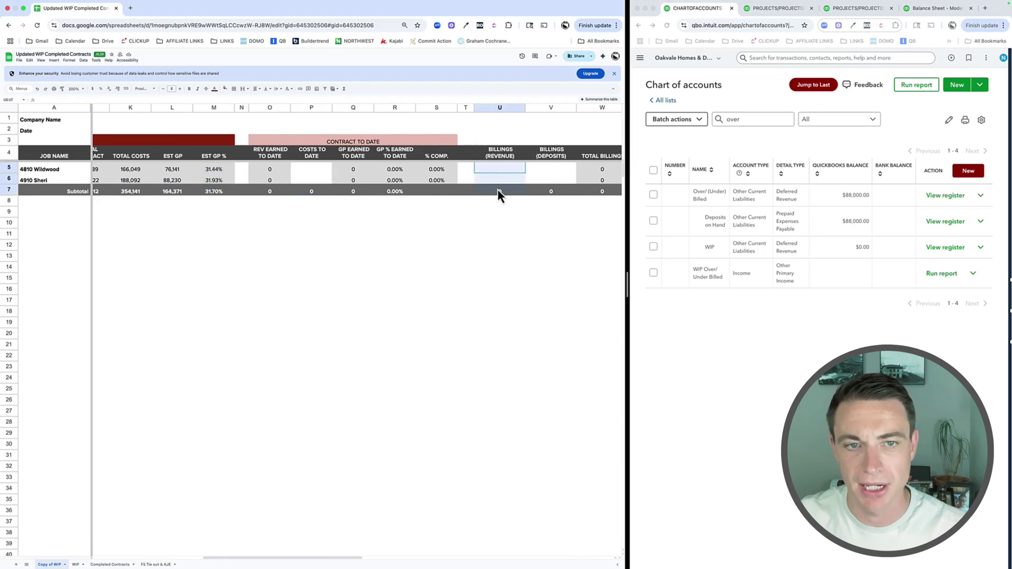
pyautogui.hscroll(-1, 498, 188)
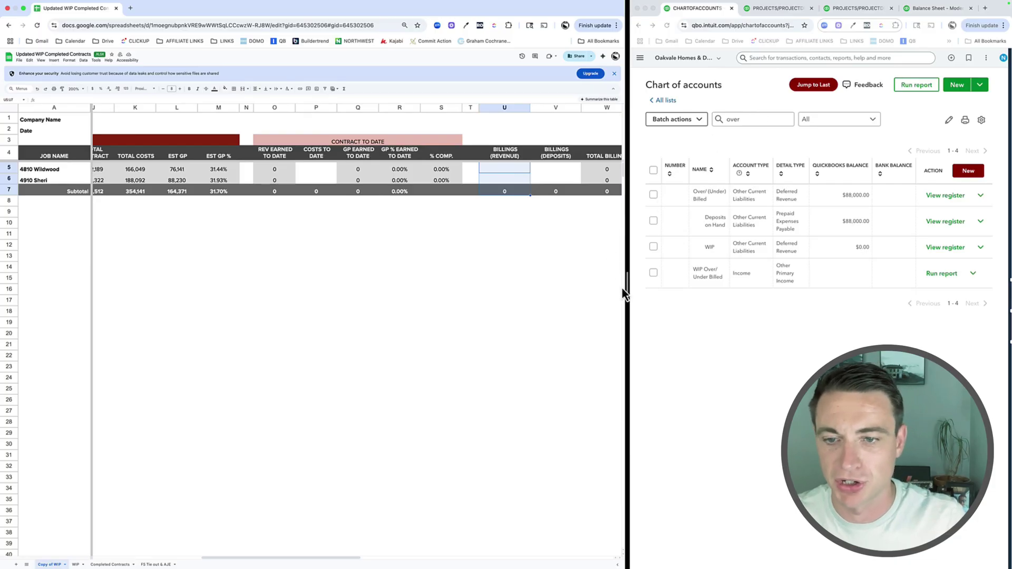
# Step: Widen the QuickBooks chart of accounts window and make it active
pyautogui.moveTo(627, 282); pyautogui.dragTo(509, 275)
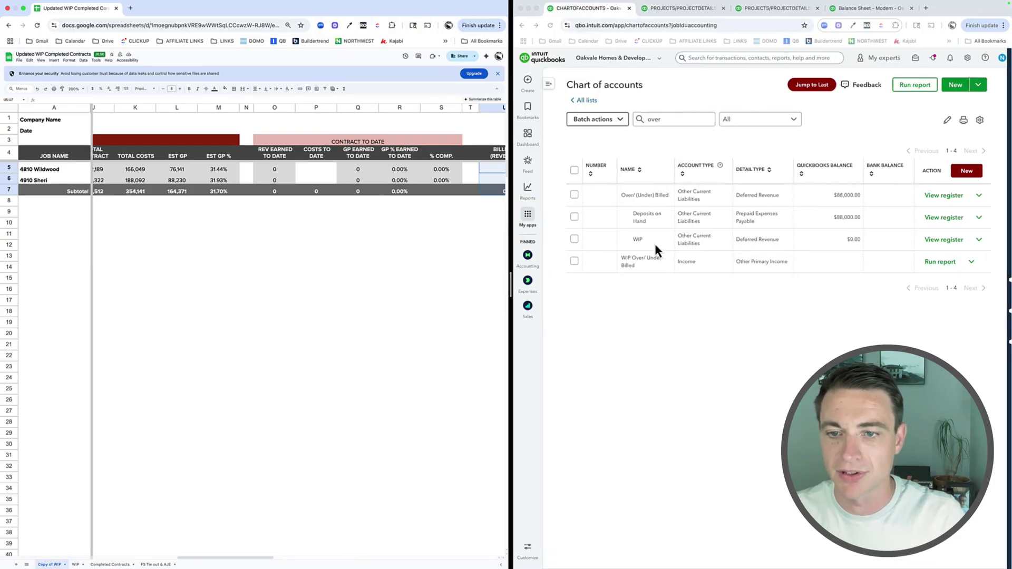
pyautogui.click(741, 306)
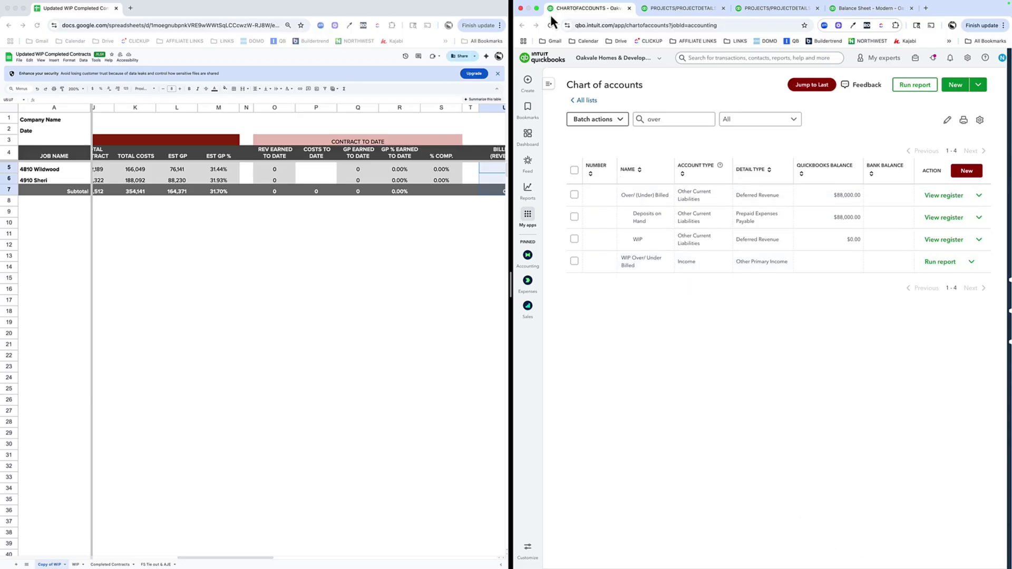
pyautogui.click(689, 8)
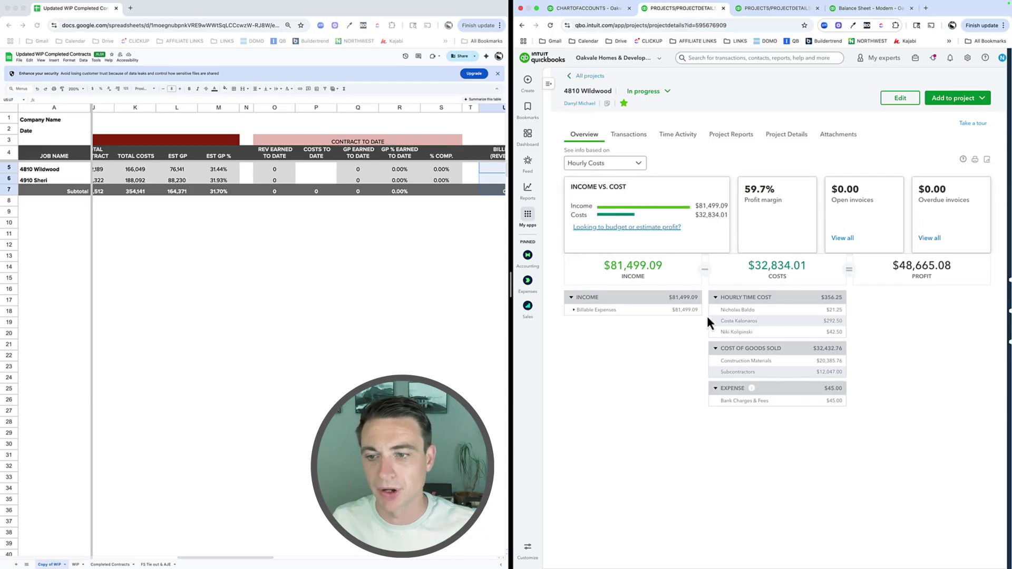
pyautogui.click(717, 298)
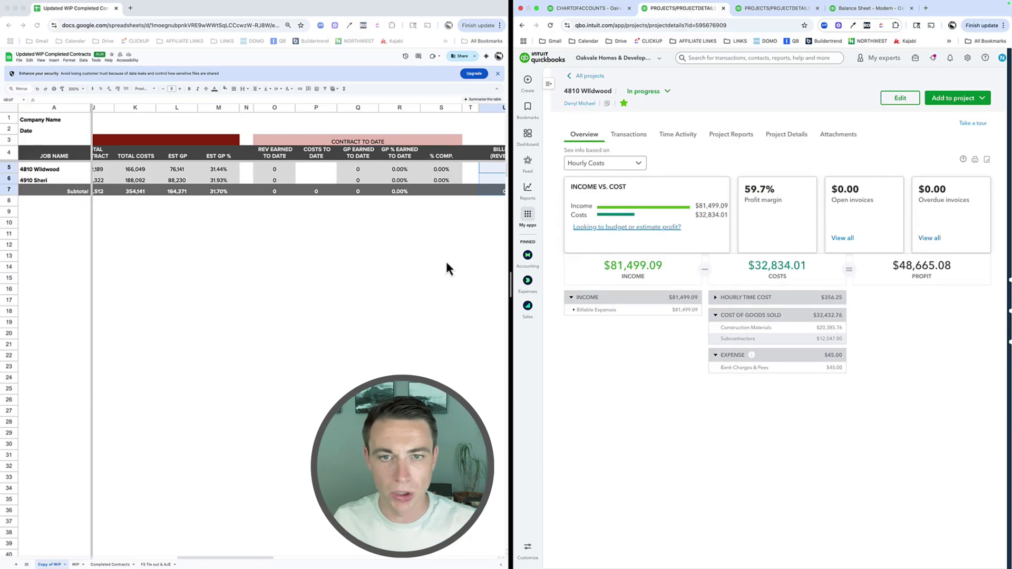
pyautogui.hscroll(3, 455, 192)
pyautogui.hscroll(-2, 337, 168)
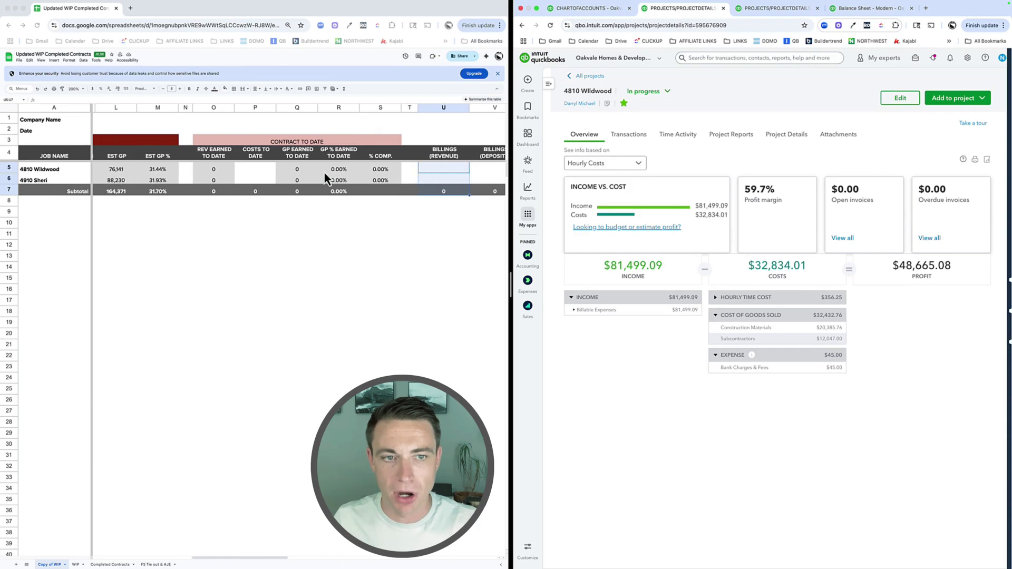
pyautogui.click(261, 169)
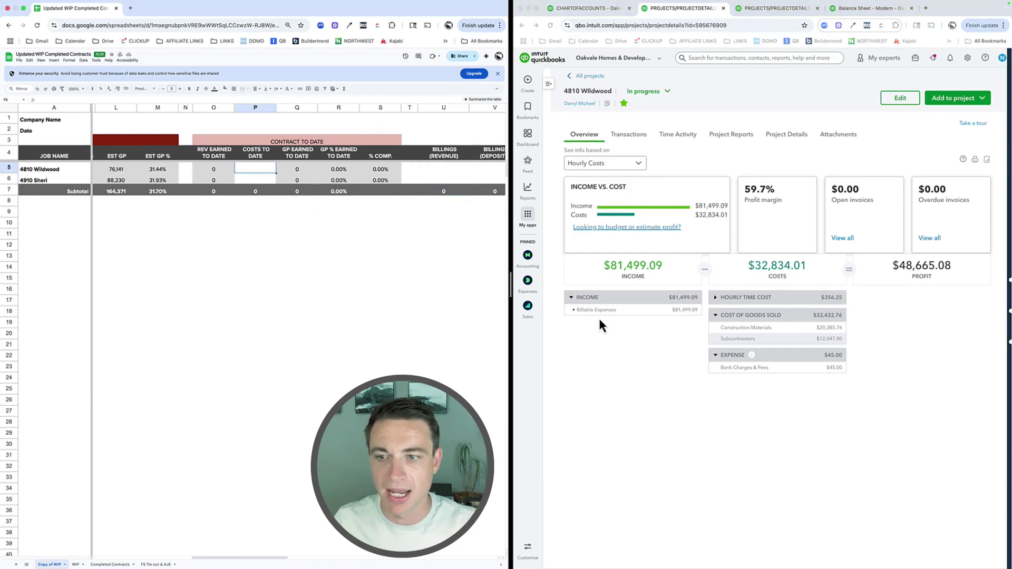
# Step: Enter 32,834.01 as 4810 Wildwood's costs to date and check the total cost and revenue formulas
pyautogui.write('32834.01')
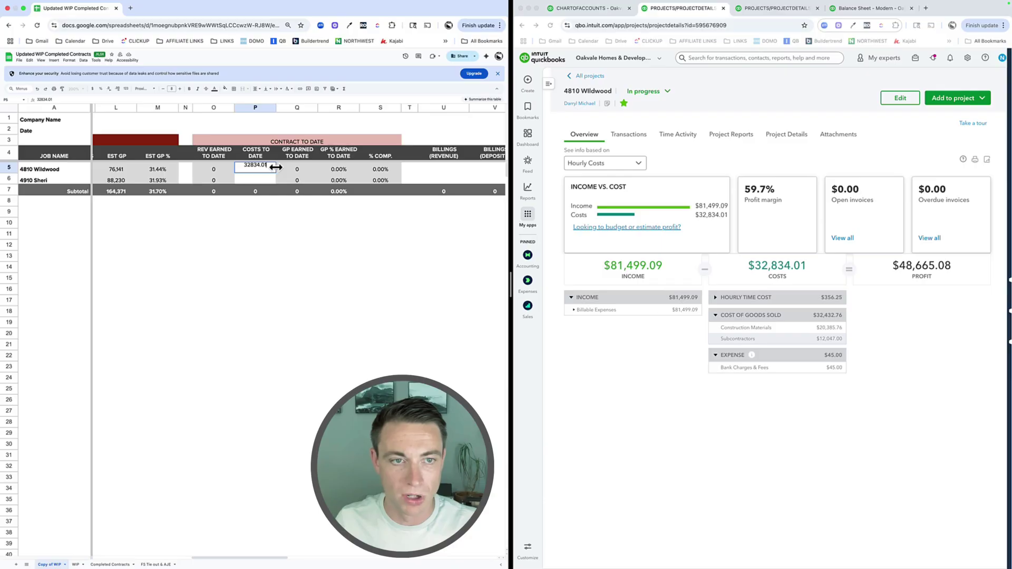
pyautogui.press('Return')
pyautogui.hscroll(-5, 277, 177)
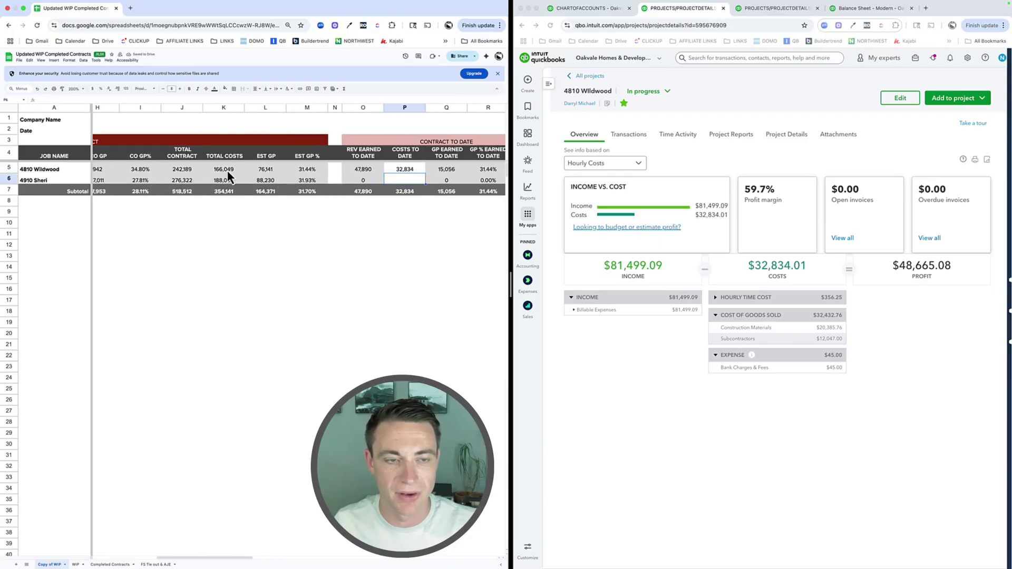
pyautogui.click(227, 170)
pyautogui.hscroll(3, 383, 172)
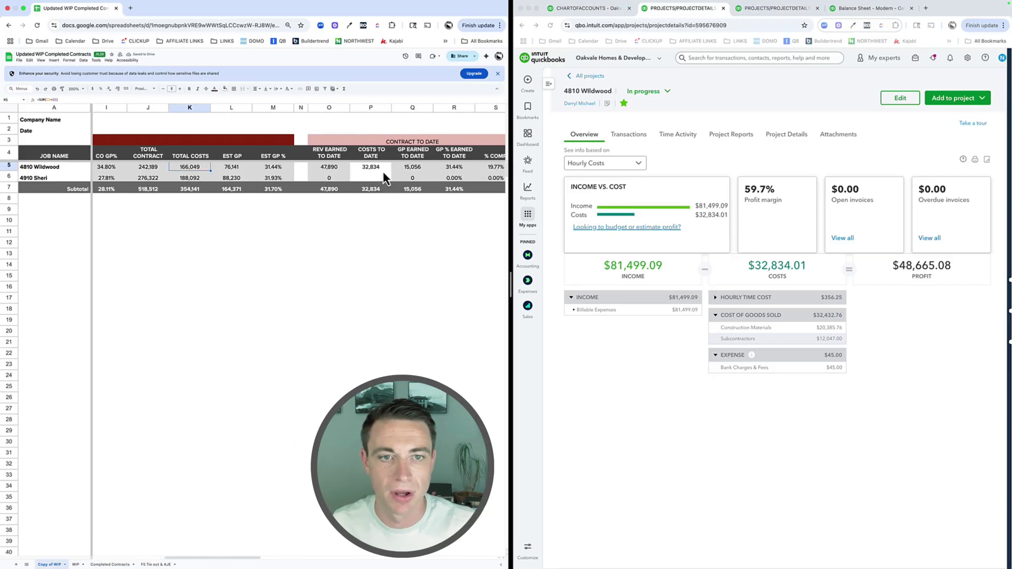
pyautogui.hscroll(1, 447, 172)
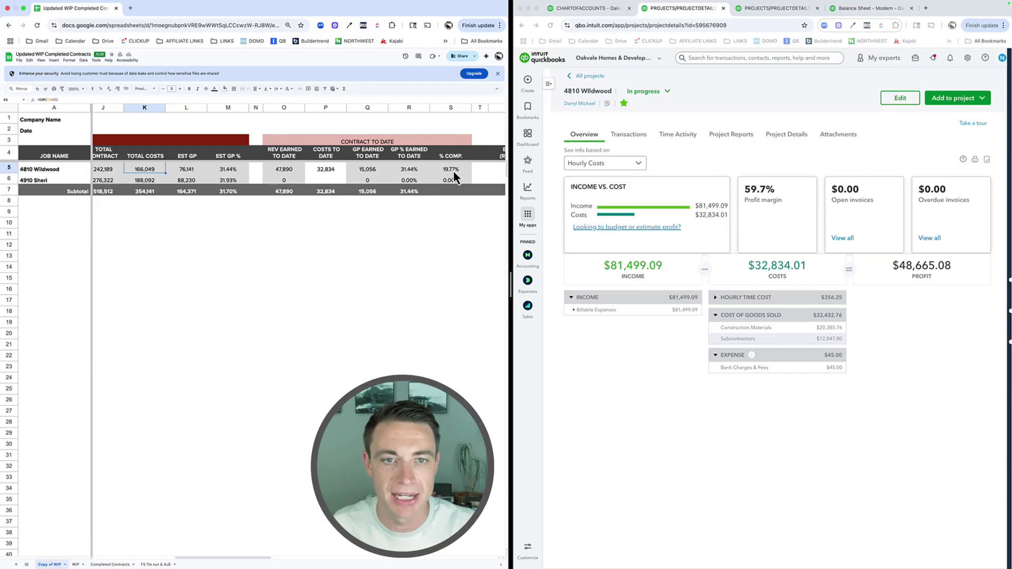
pyautogui.hscroll(-2, 451, 171)
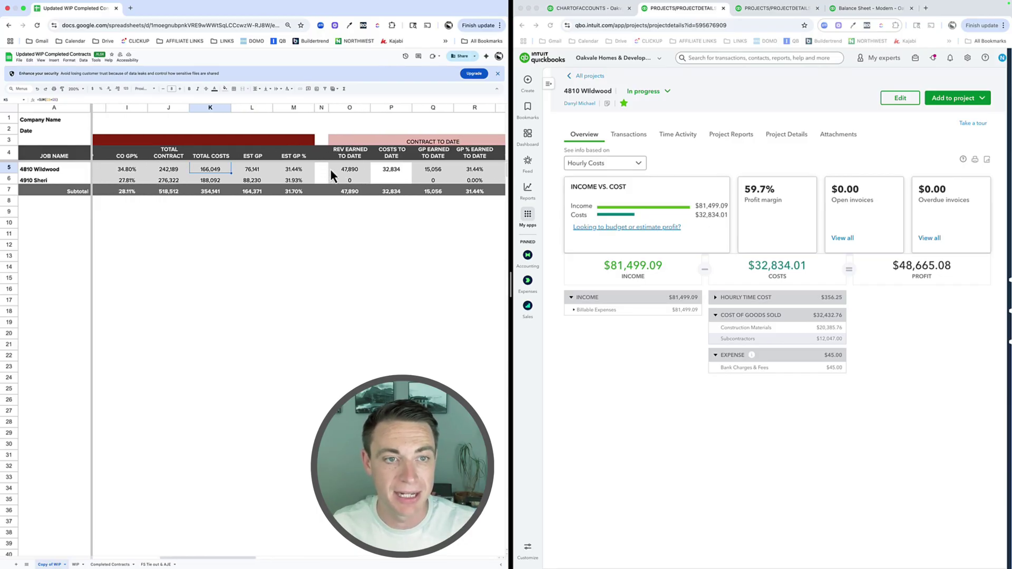
pyautogui.hscroll(-1, 330, 169)
pyautogui.click(377, 170)
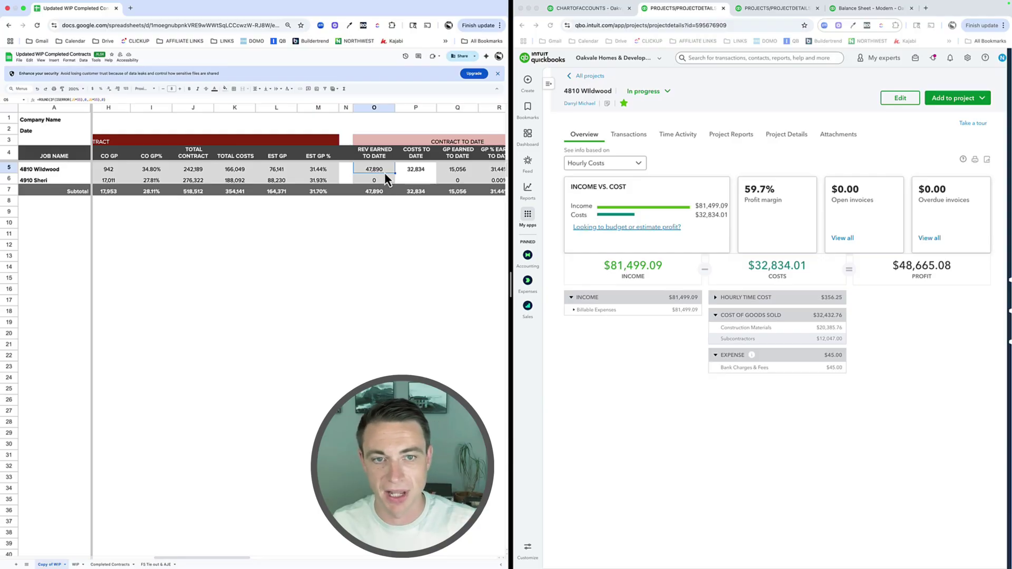
pyautogui.hscroll(3, 384, 172)
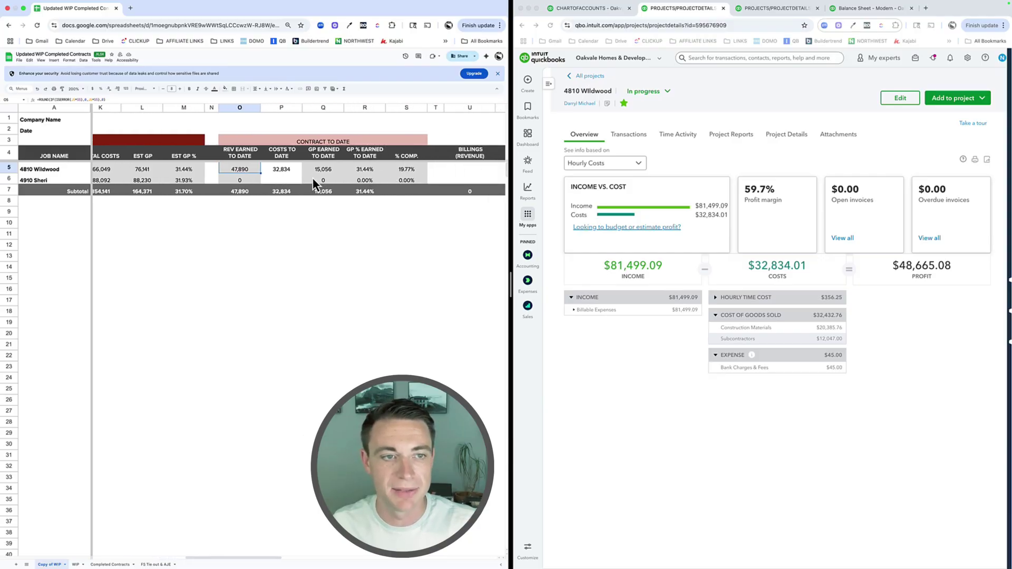
pyautogui.hscroll(-8, 312, 178)
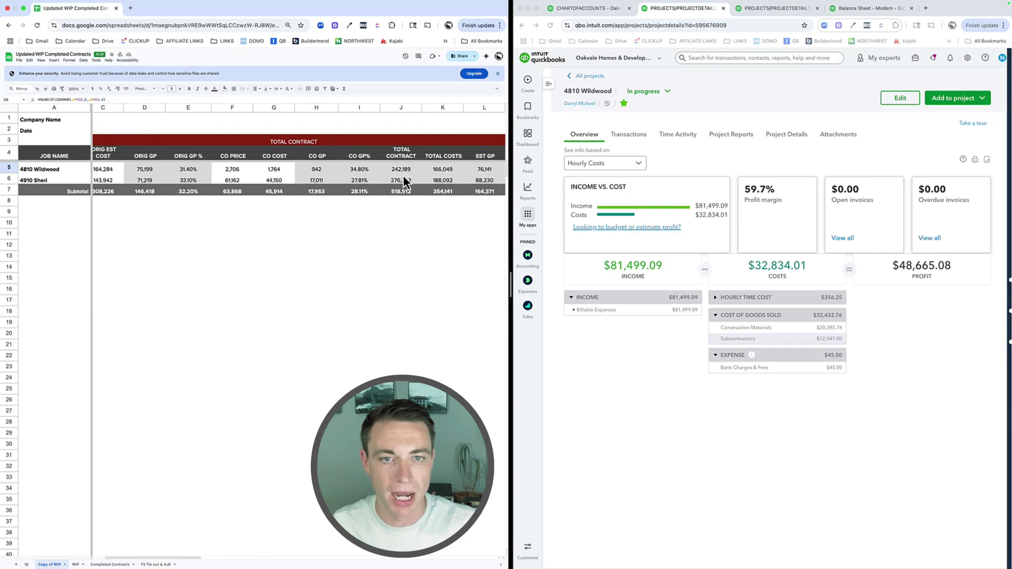
pyautogui.hscroll(5, 379, 171)
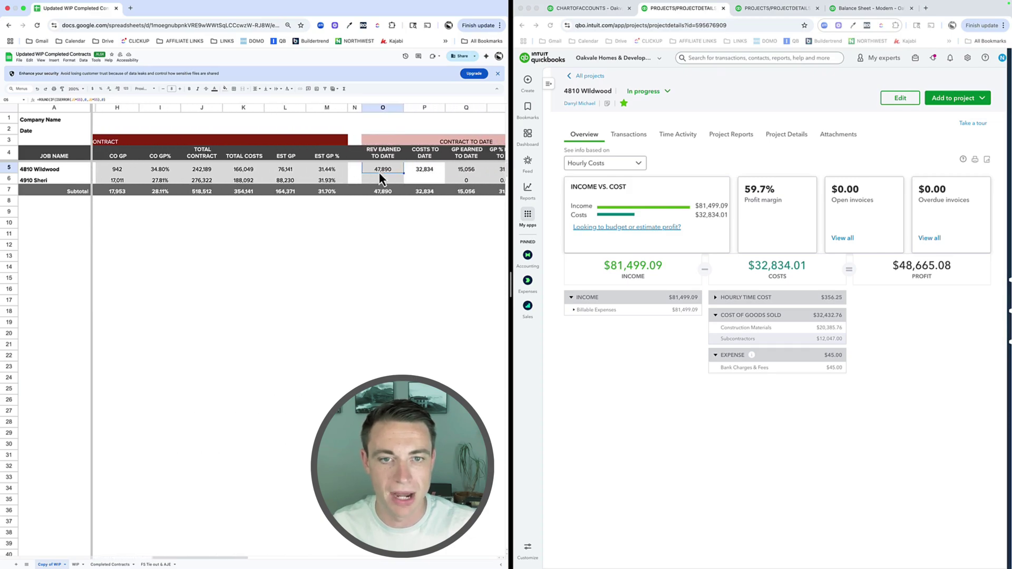
pyautogui.hscroll(5, 379, 172)
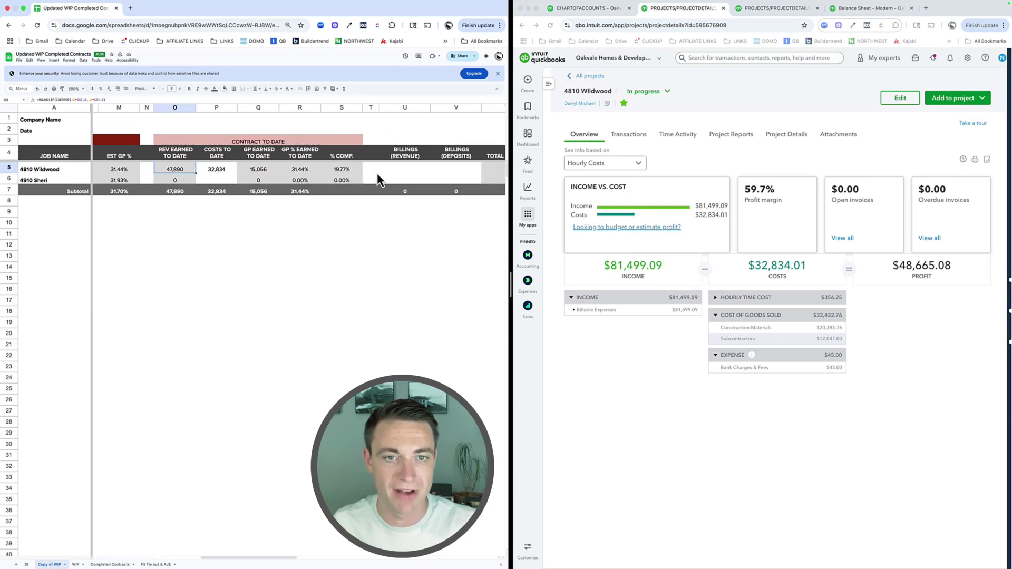
# Step: Enter 81,499.09 as 4810 Wildwood's revenue billings in U5
pyautogui.click(663, 346)
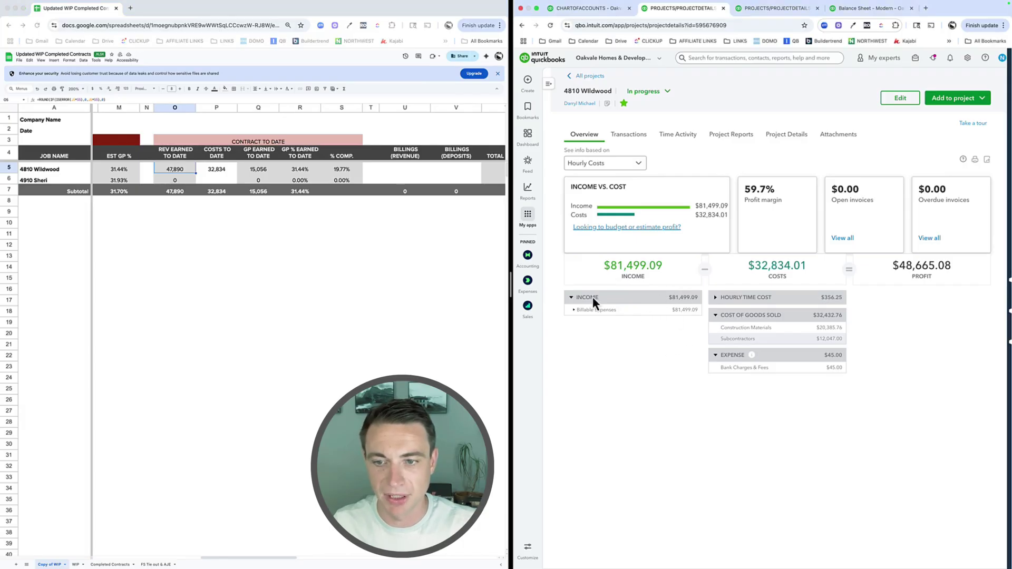
pyautogui.click(397, 169)
pyautogui.click(400, 167)
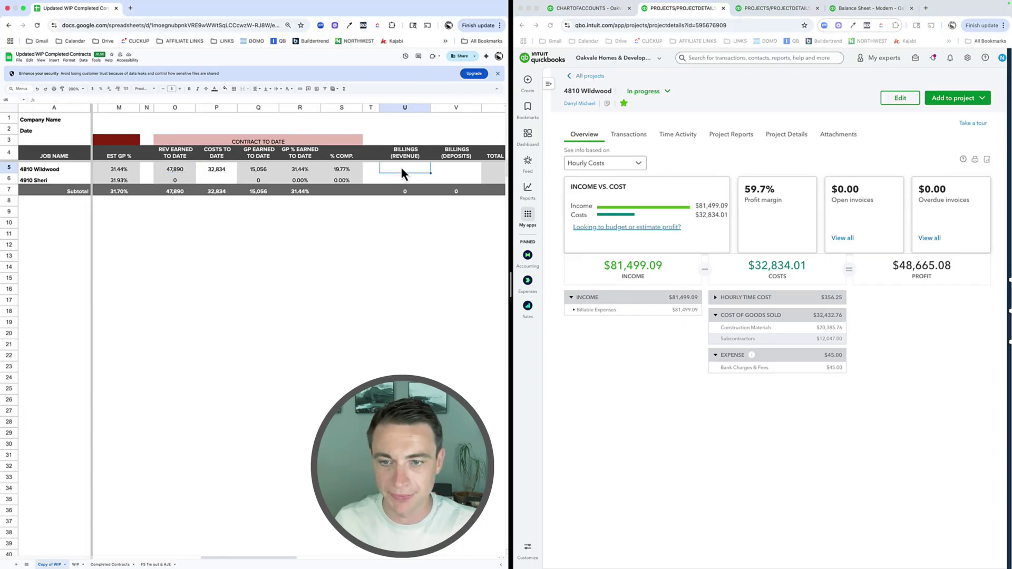
pyautogui.write('81499')
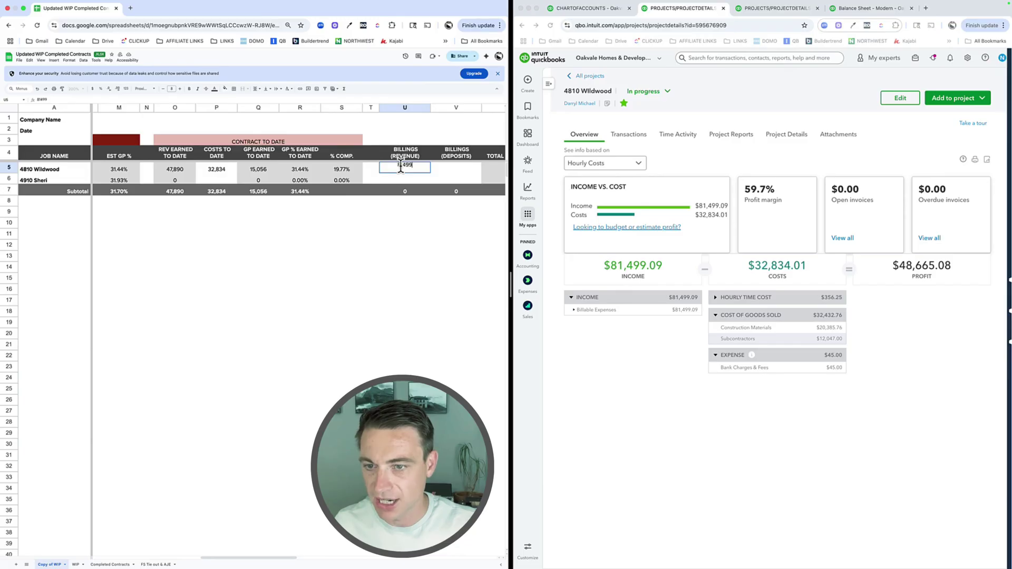
pyautogui.write('.09')
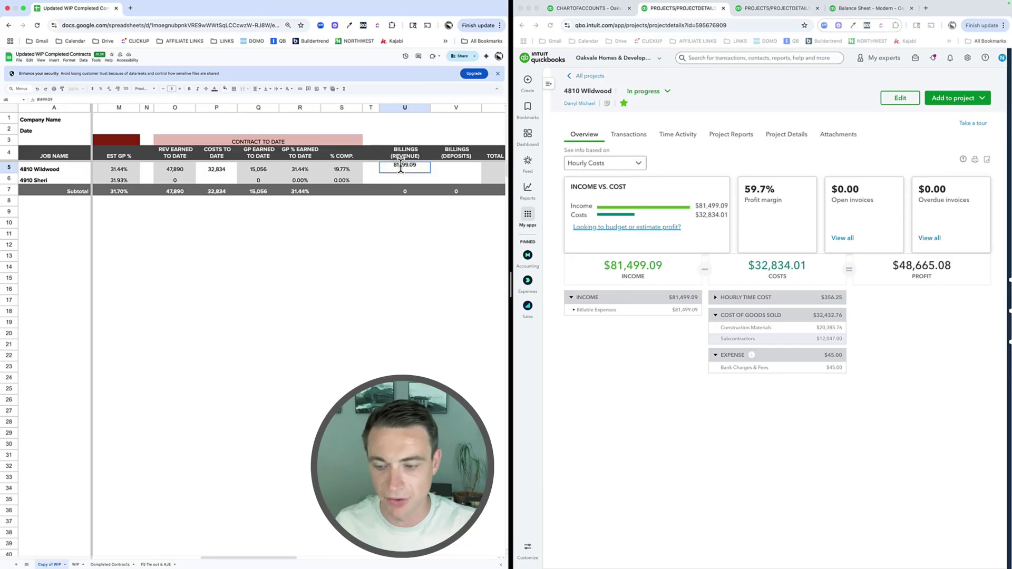
pyautogui.press('Return')
pyautogui.click(597, 480)
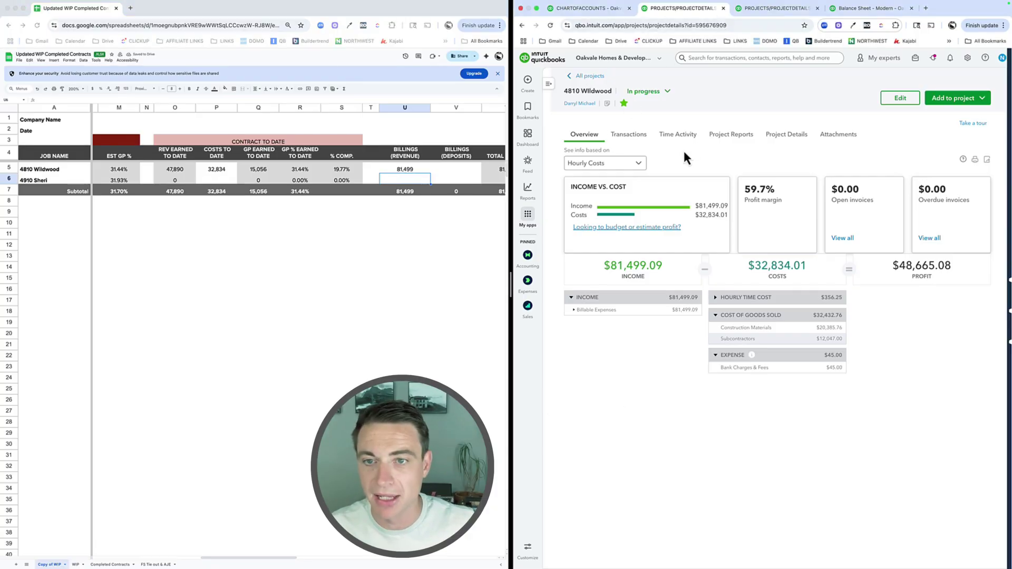
pyautogui.click(633, 141)
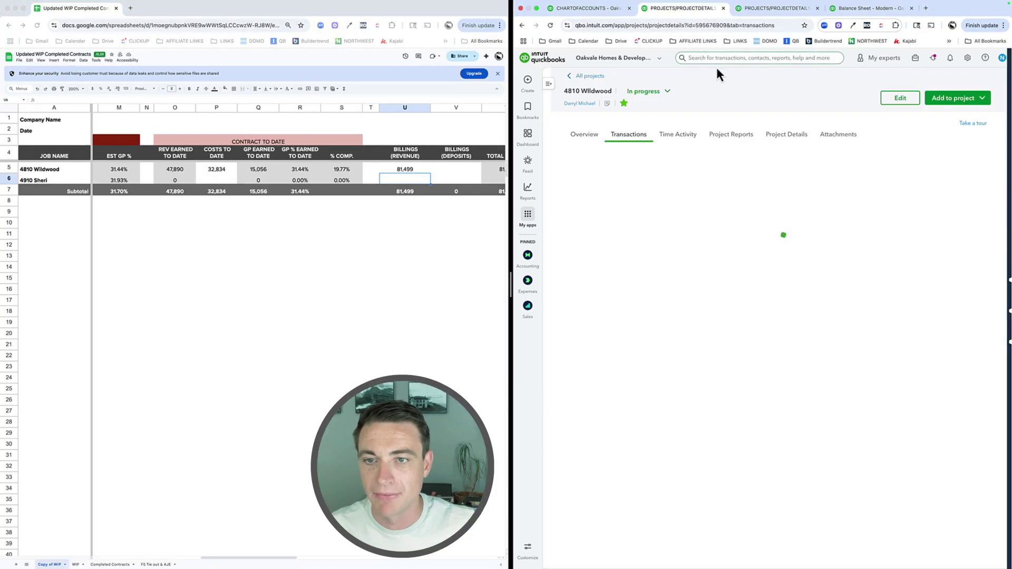
pyautogui.scroll(-2, 697, 274)
pyautogui.scroll(-2, 696, 275)
pyautogui.scroll(4, 679, 207)
pyautogui.click(672, 169)
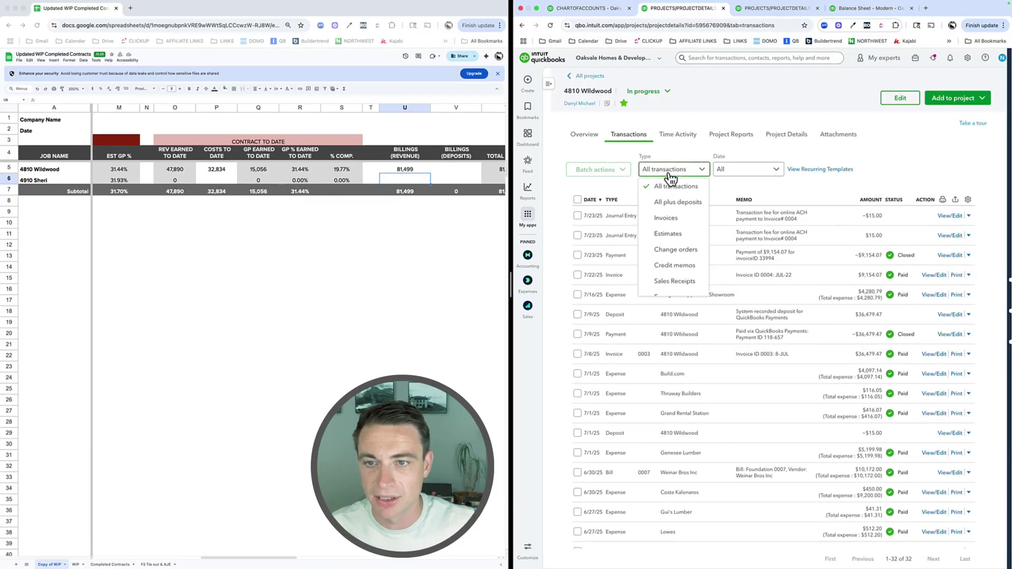
pyautogui.click(660, 216)
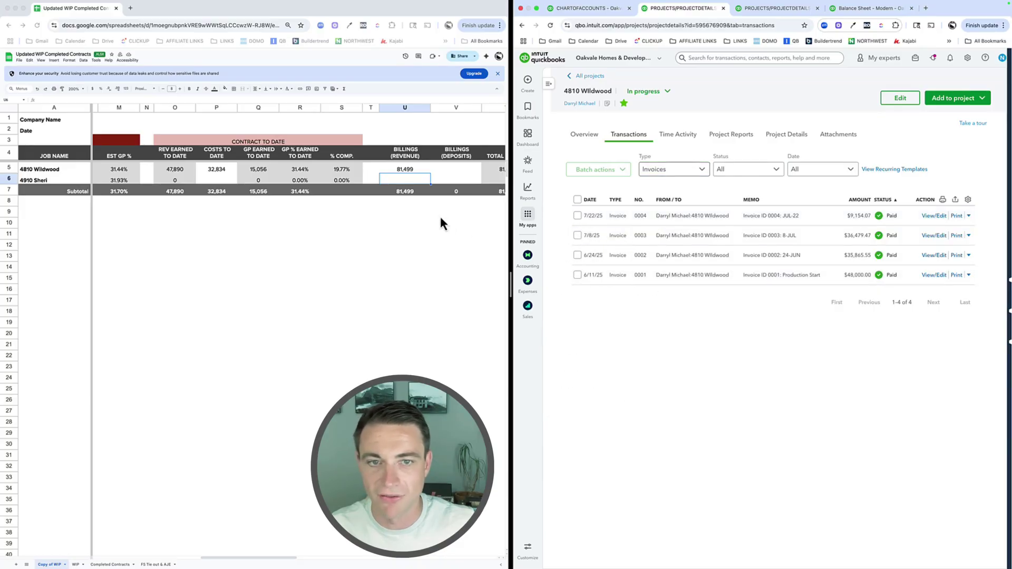
pyautogui.click(463, 169)
pyautogui.click(585, 136)
pyautogui.click(445, 167)
pyautogui.write('48000')
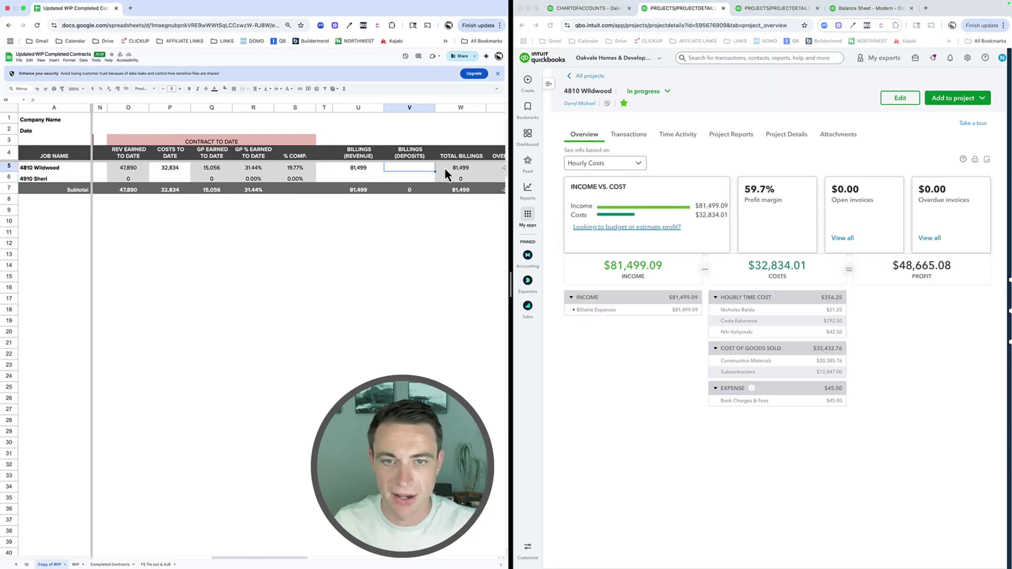
pyautogui.press('Return')
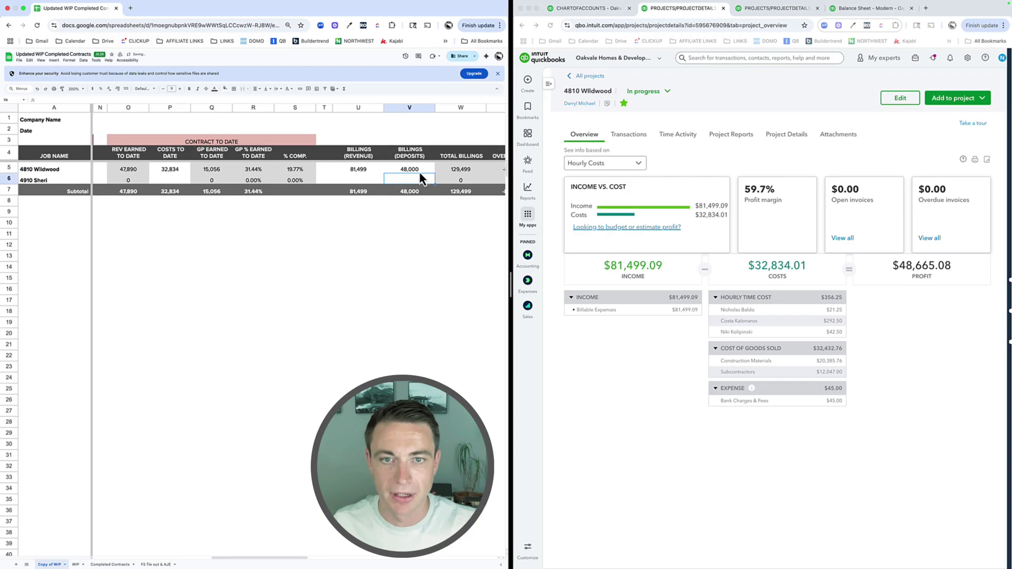
pyautogui.hscroll(2, 456, 173)
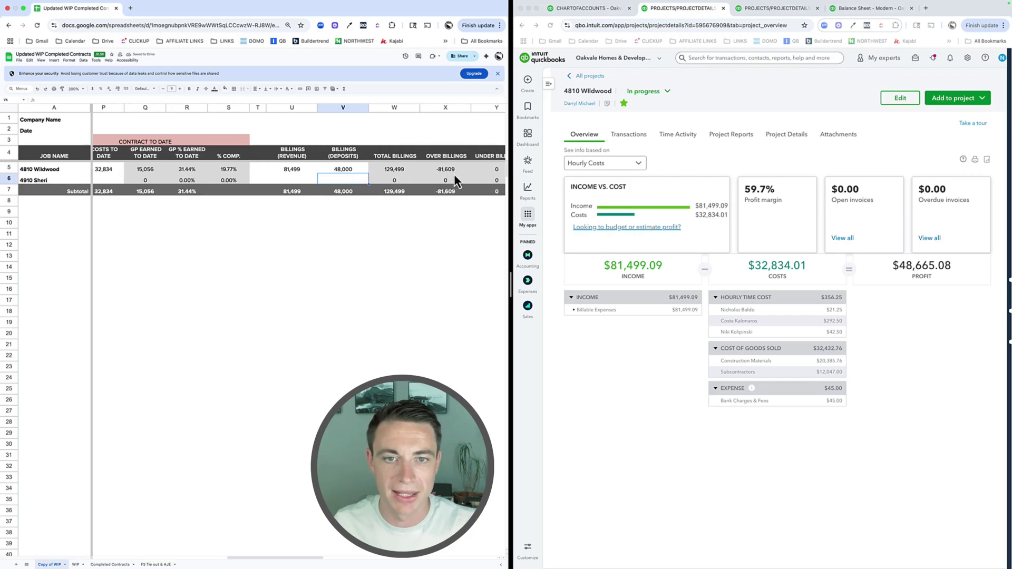
pyautogui.hscroll(-1, 421, 174)
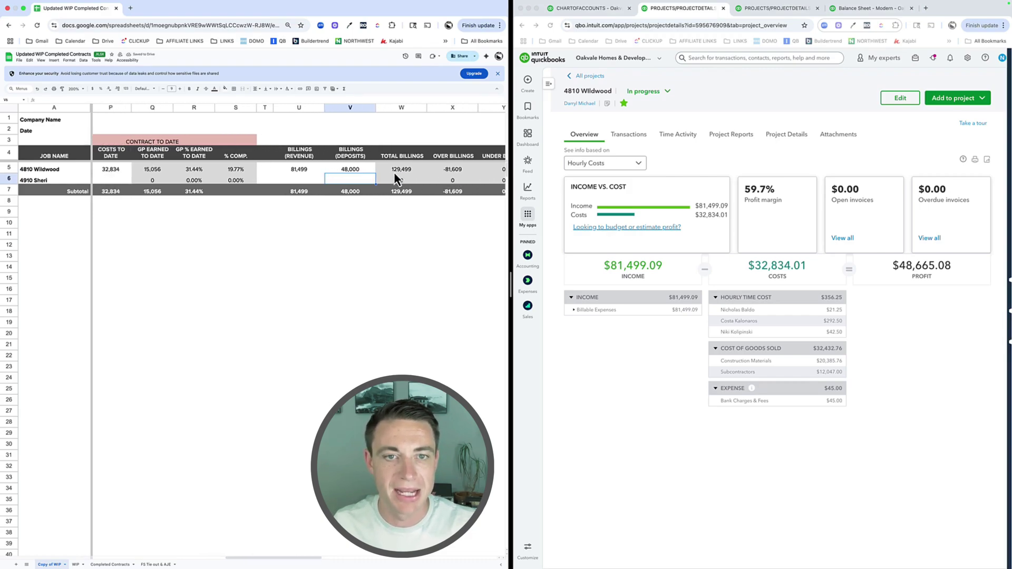
pyautogui.hscroll(-1, 395, 172)
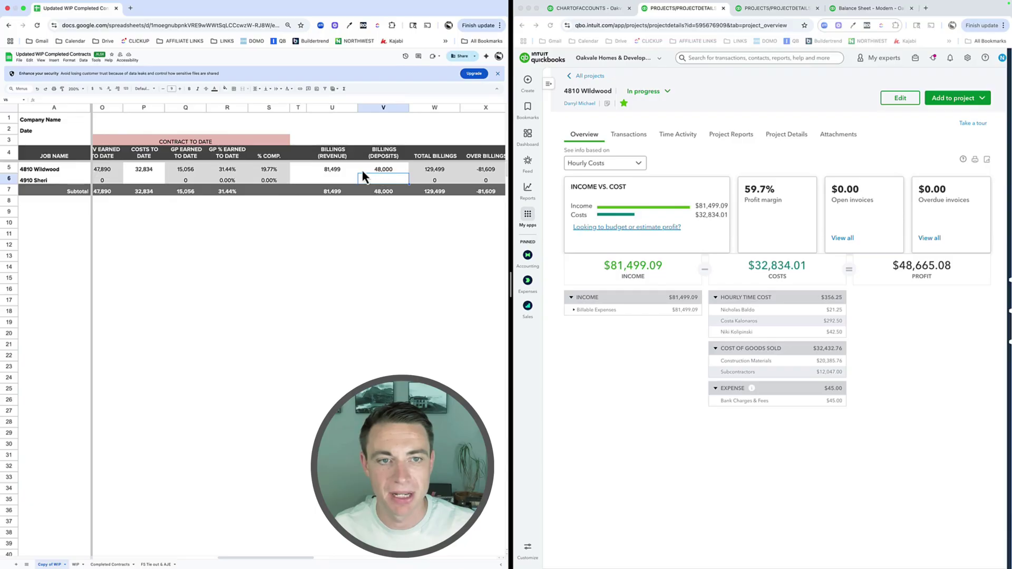
pyautogui.hscroll(-2, 329, 170)
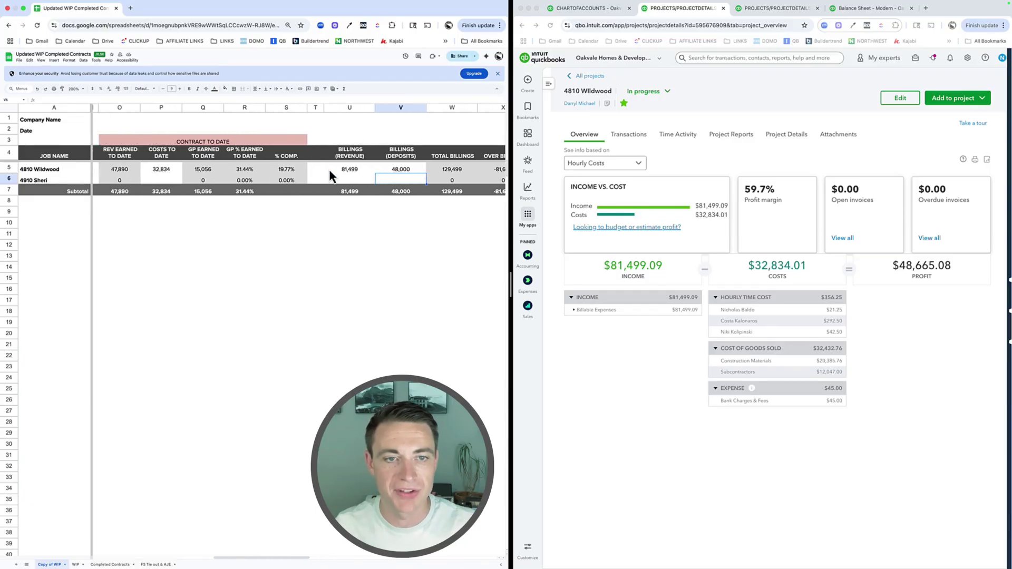
pyautogui.hscroll(-3, 330, 174)
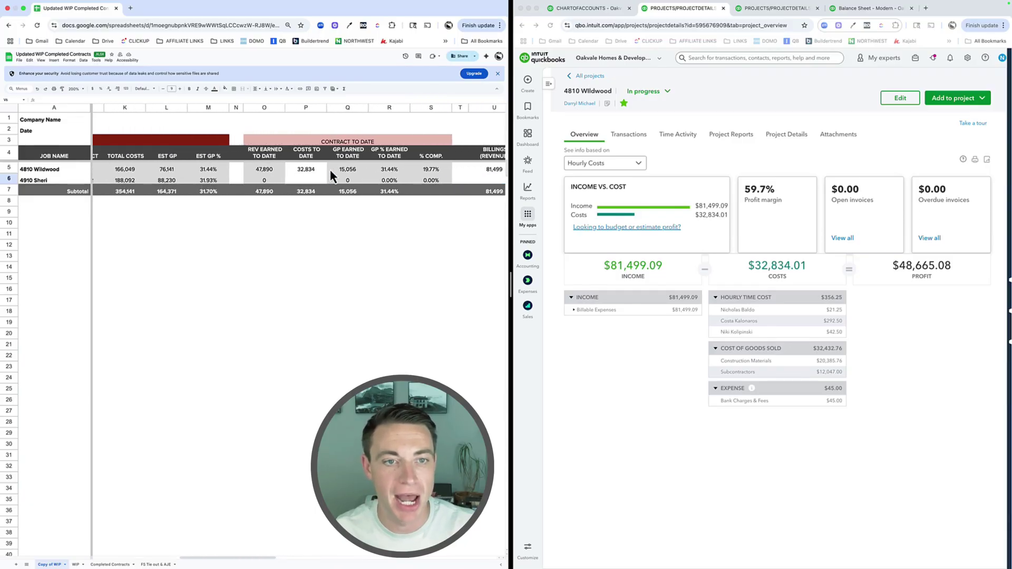
pyautogui.hscroll(1, 369, 179)
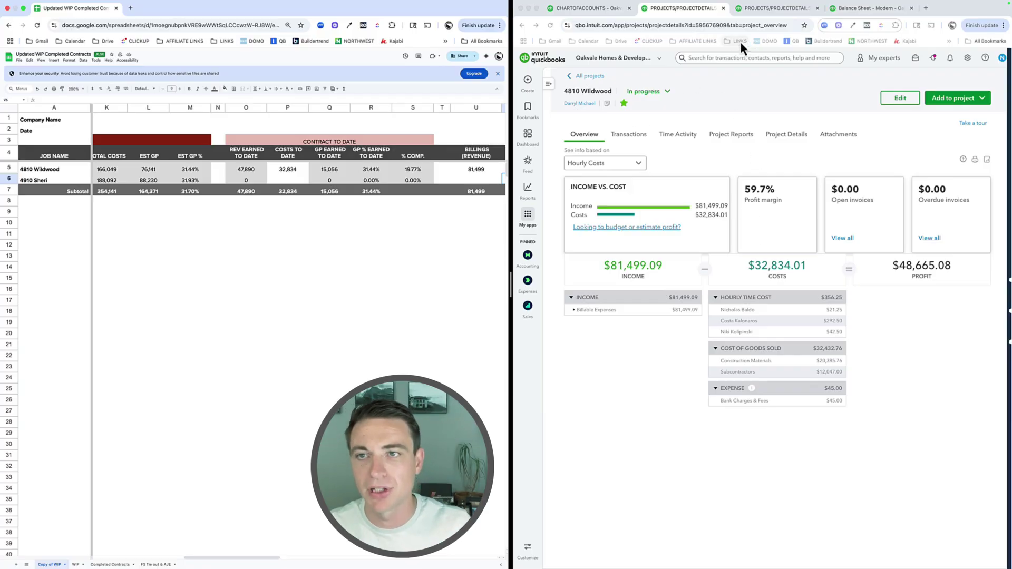
# Step: Bring up the 4910 Sheri project and review its CO price, CO cost and EST GP %
pyautogui.click(762, 13)
pyautogui.hscroll(-5, 259, 178)
pyautogui.click(115, 182)
pyautogui.click(287, 180)
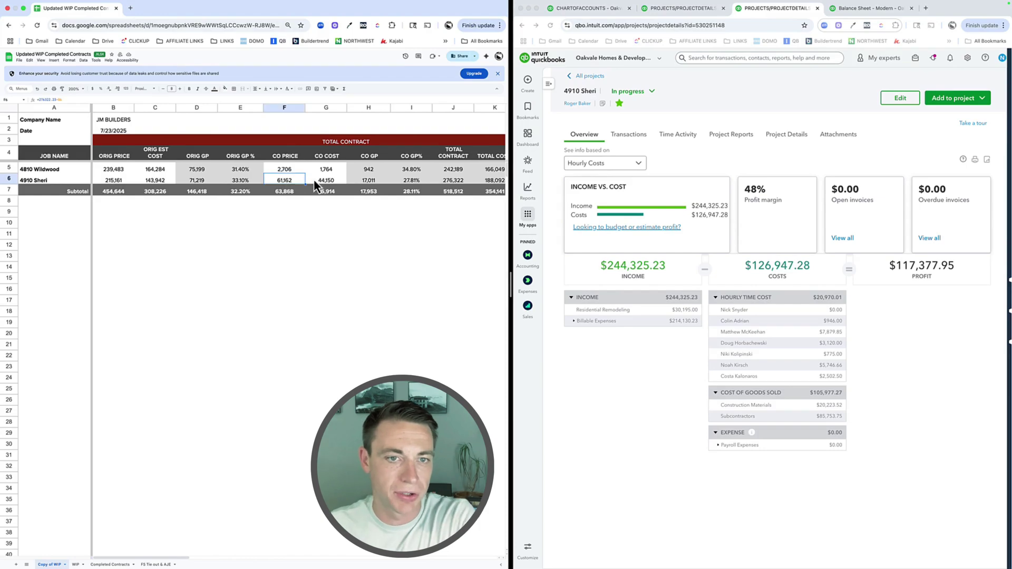
pyautogui.click(331, 179)
pyautogui.hscroll(1, 349, 181)
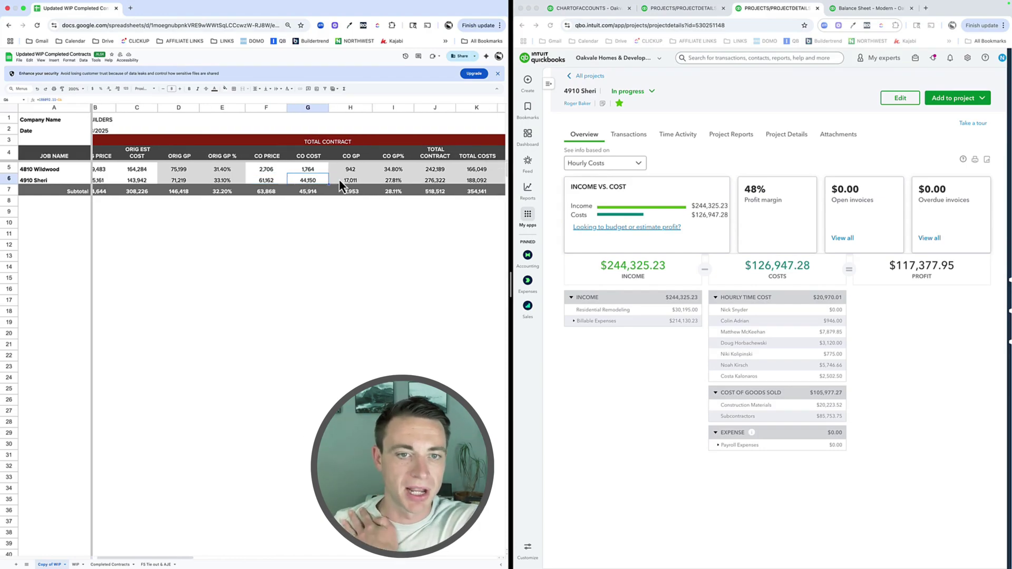
pyautogui.hscroll(3, 380, 179)
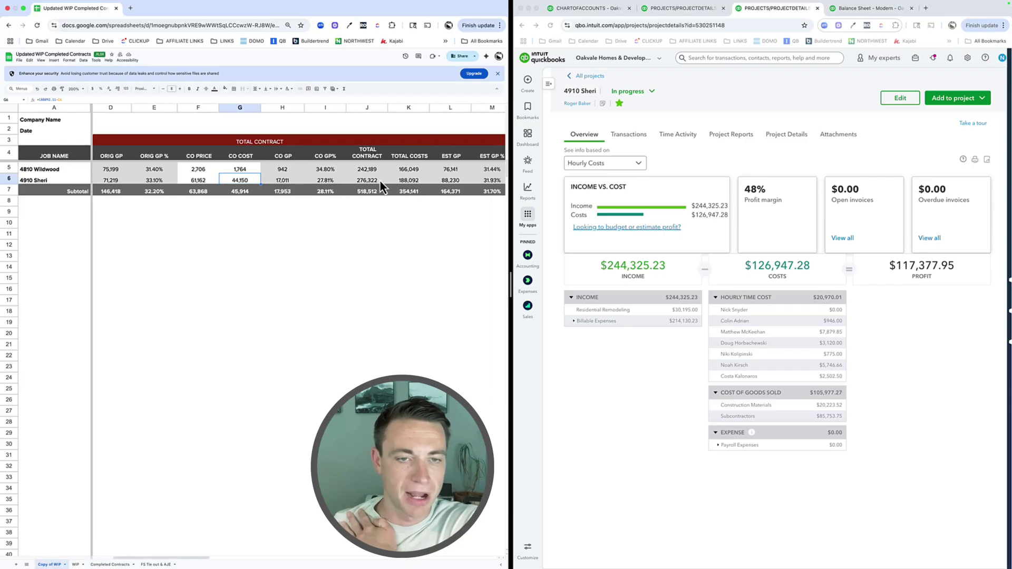
pyautogui.click(432, 180)
pyautogui.hscroll(3, 431, 183)
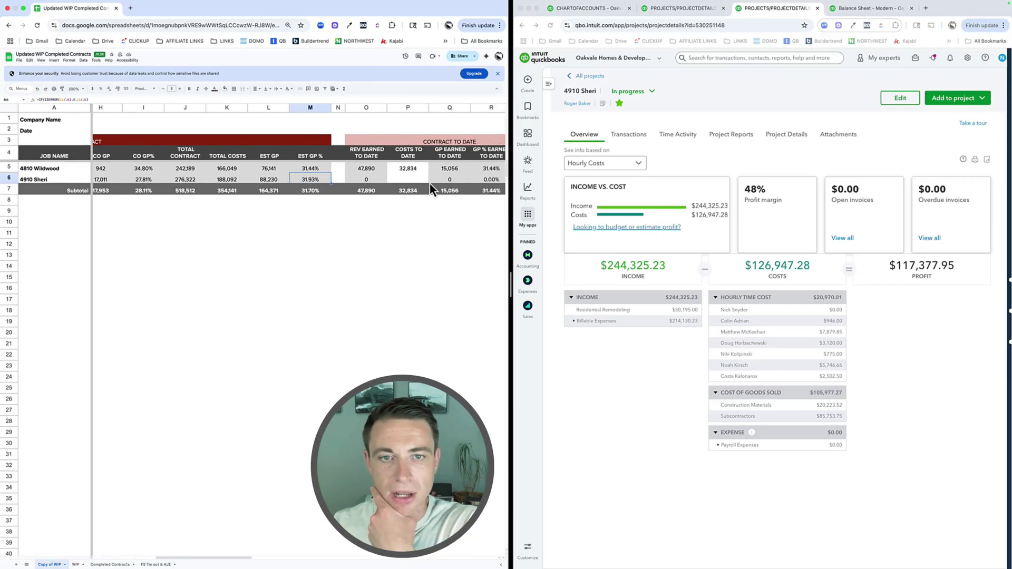
pyautogui.hscroll(1, 428, 182)
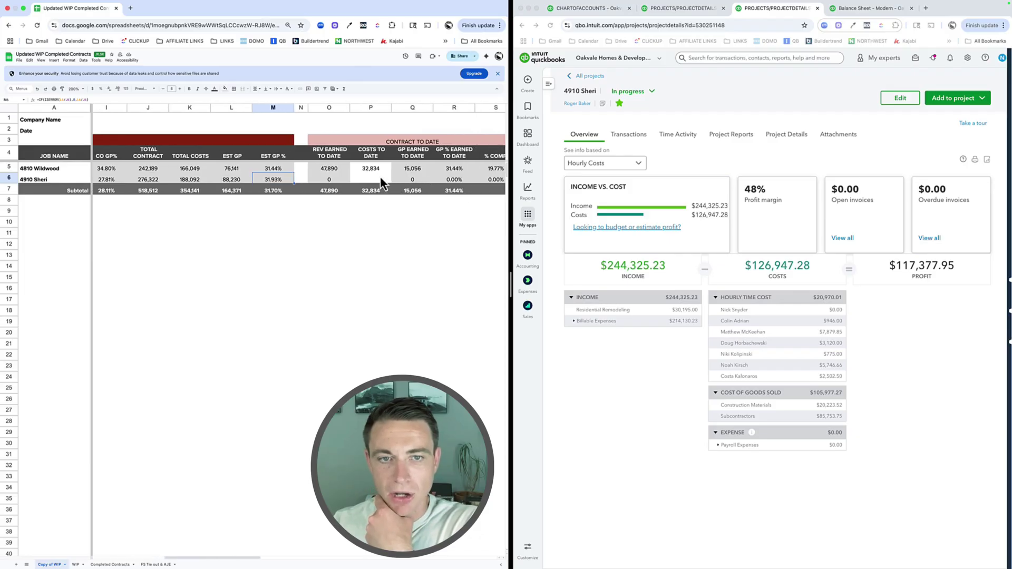
pyautogui.click(716, 298)
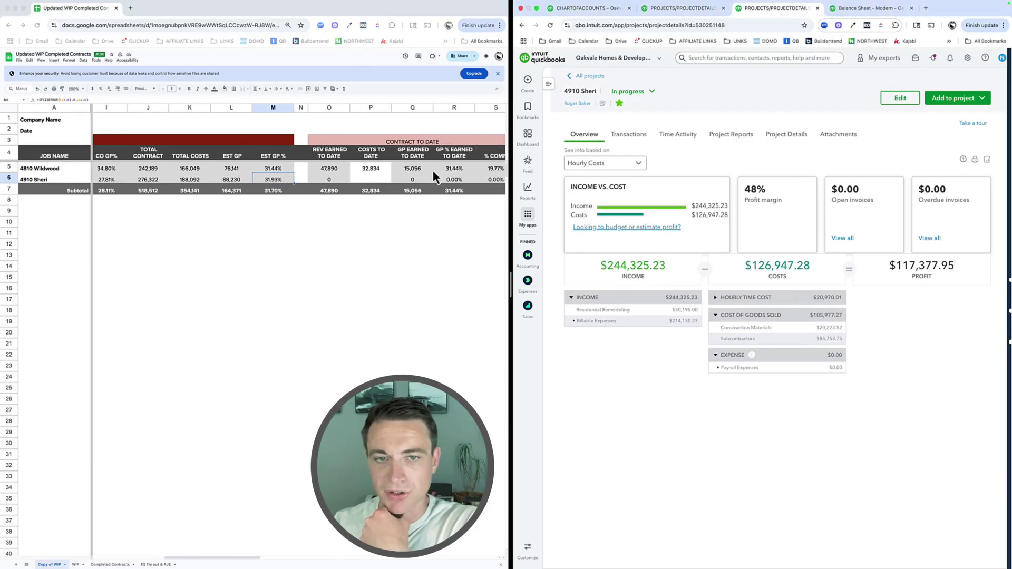
# Step: Enter 126,947 as 4910 Sheri's costs to date in P6
pyautogui.click(370, 180)
pyautogui.click(370, 181)
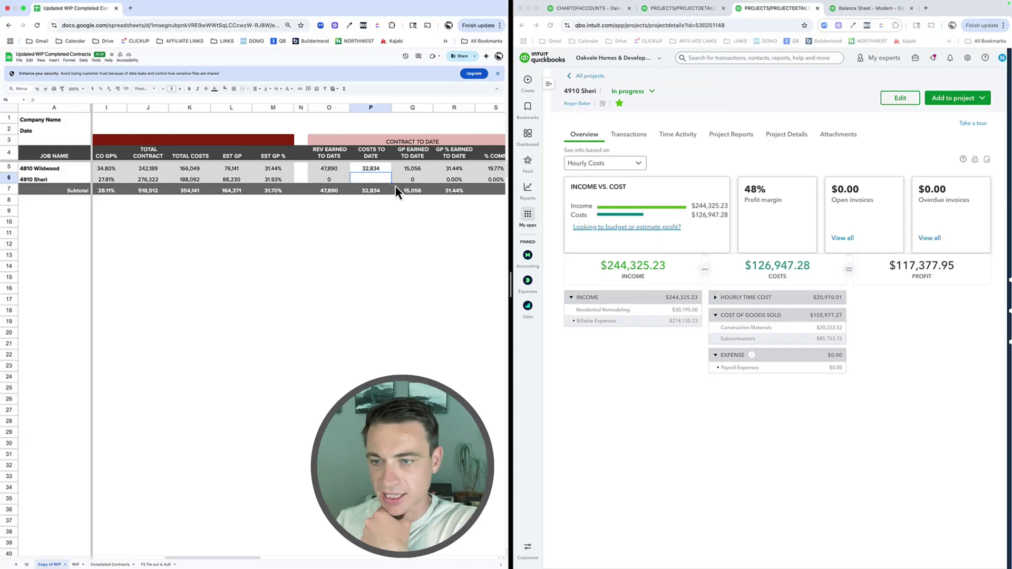
pyautogui.write('126947')
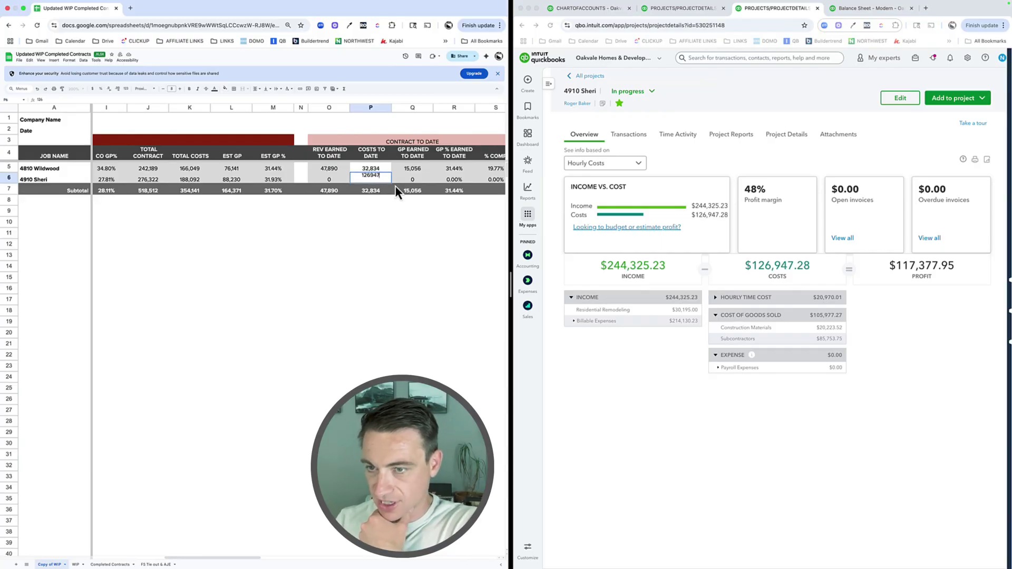
pyautogui.write('26,947')
pyautogui.press('Return')
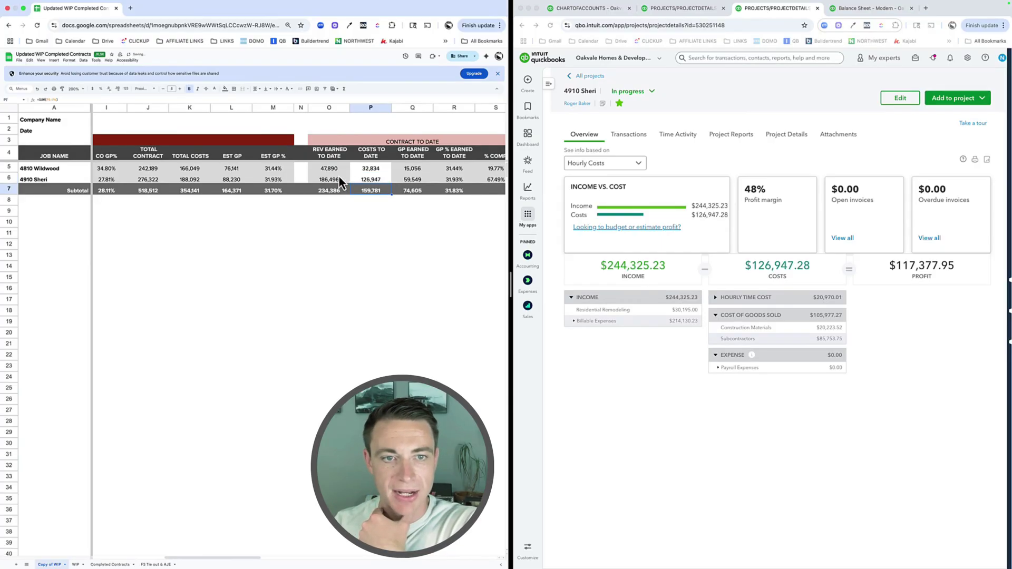
pyautogui.hscroll(2, 339, 176)
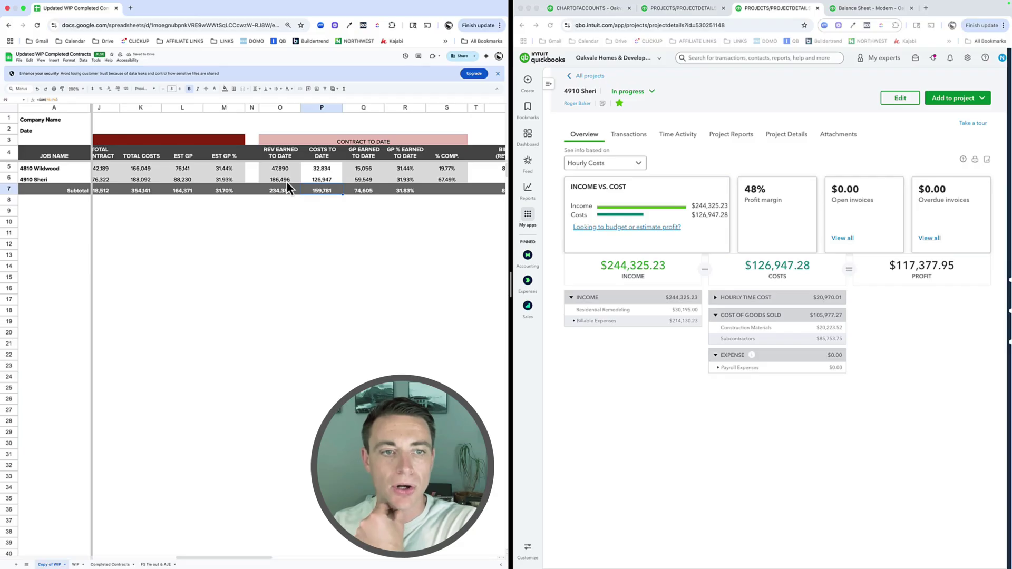
pyautogui.hscroll(2, 287, 181)
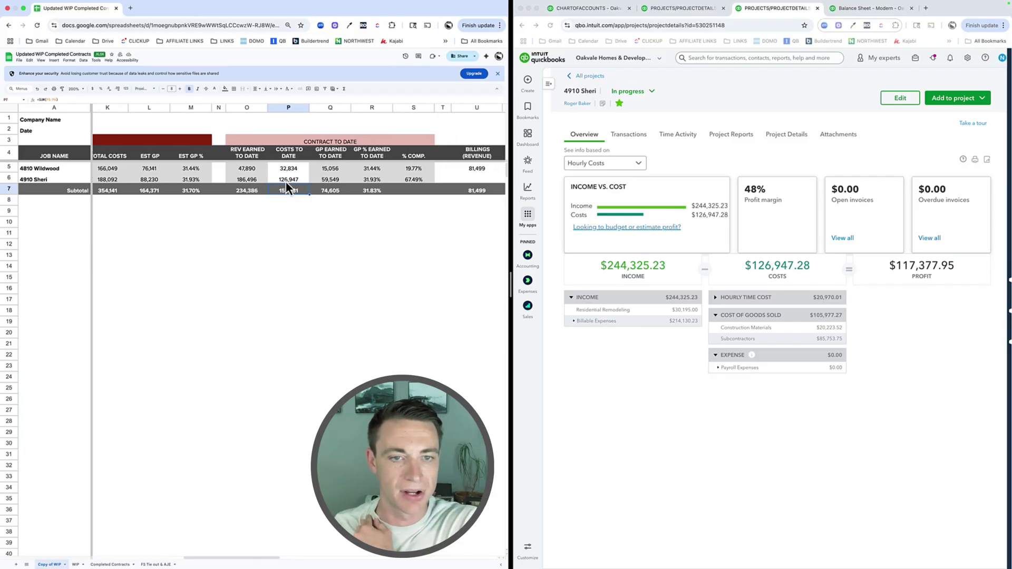
# Step: Enter 244,325 revenue billings and 0 deposit billings for 4910 Sheri
pyautogui.click(473, 179)
pyautogui.hscroll(2, 485, 232)
pyautogui.hscroll(1, 484, 233)
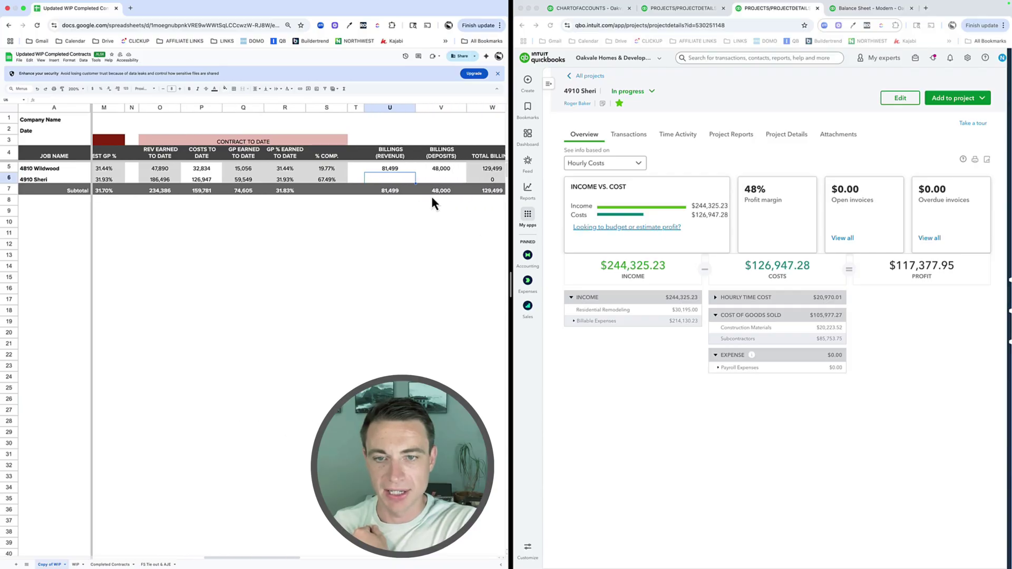
pyautogui.write('244')
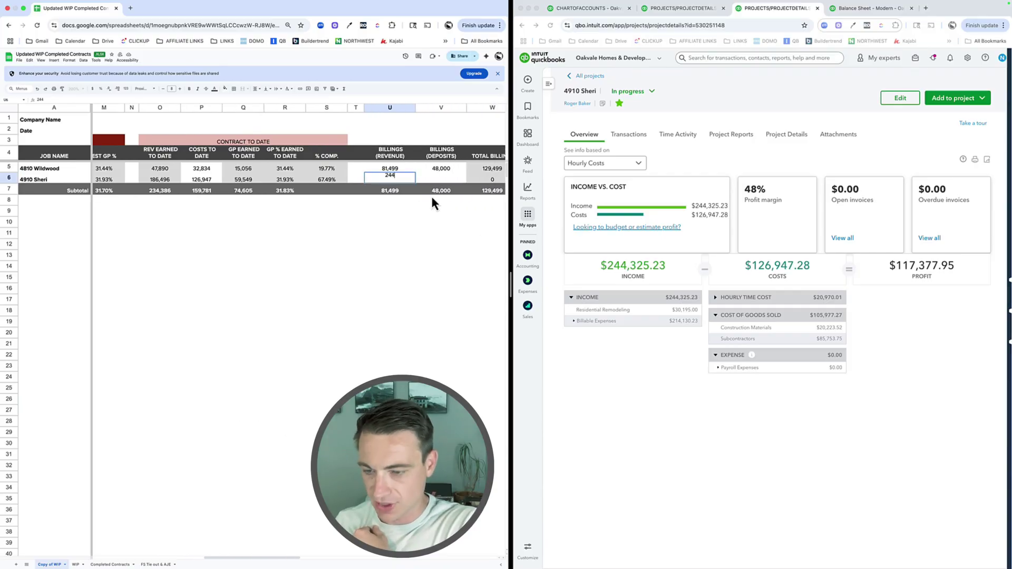
pyautogui.write('325.23')
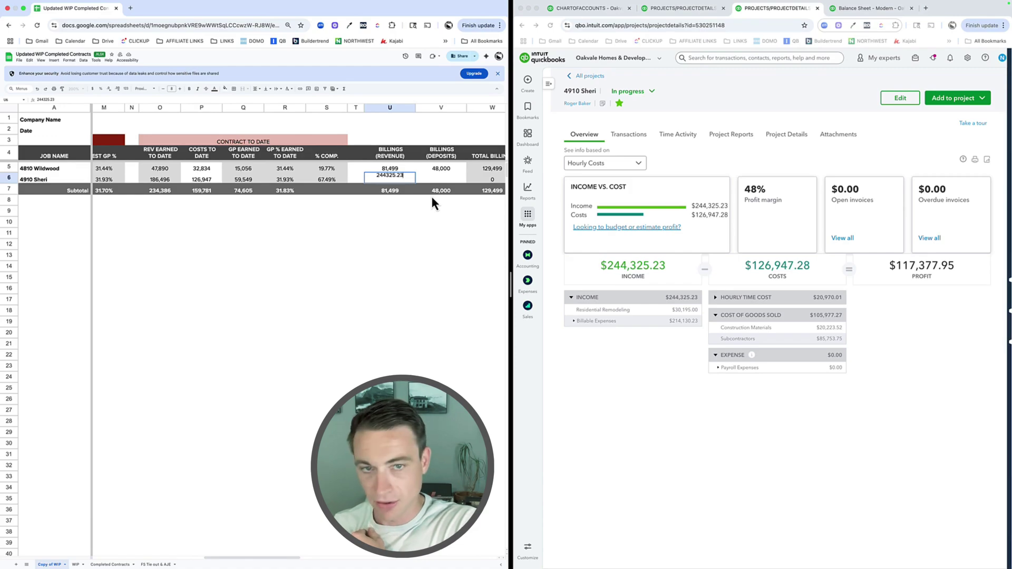
pyautogui.press('Return')
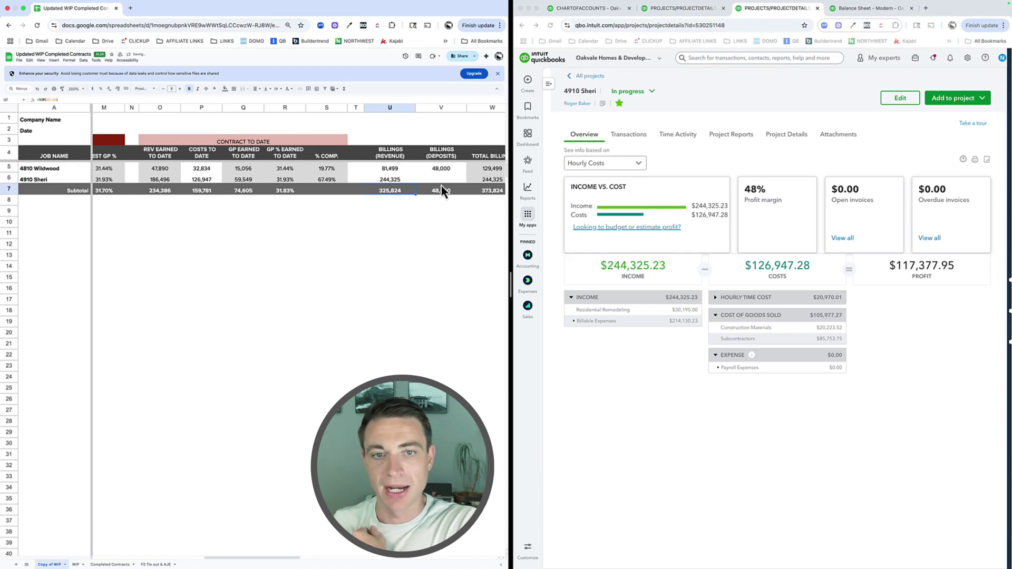
pyautogui.click(441, 181)
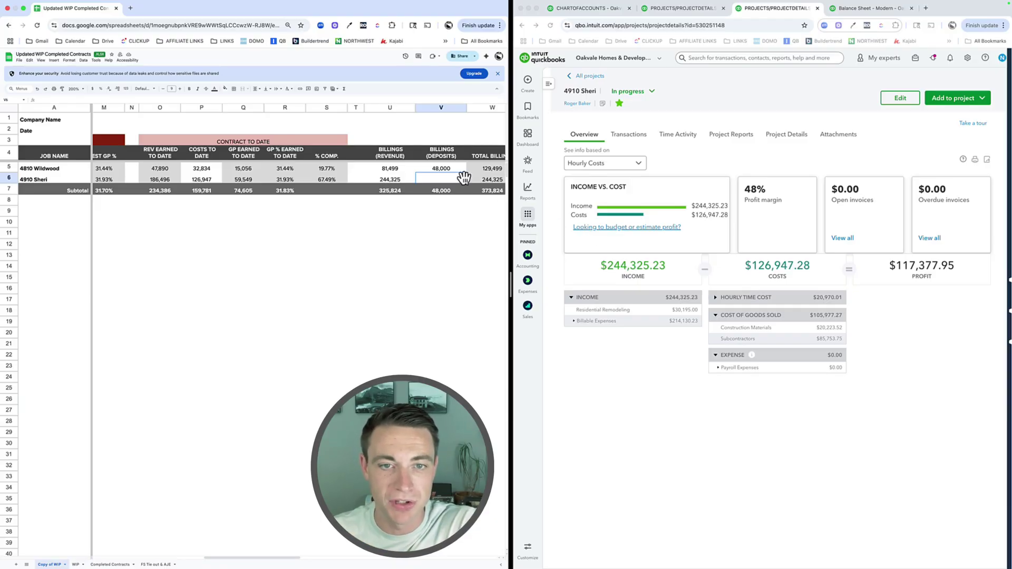
pyautogui.write('0')
pyautogui.press('Return')
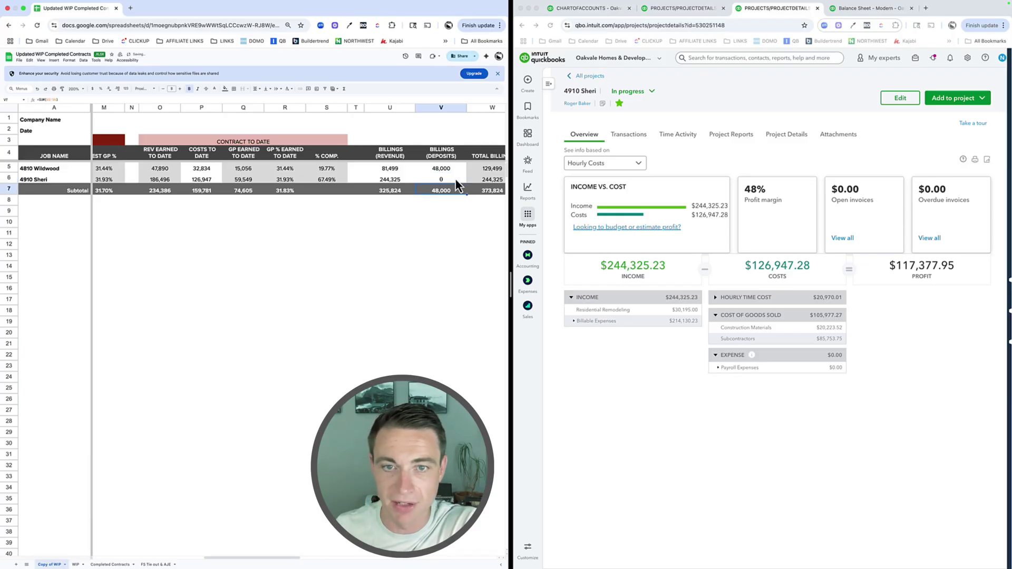
pyautogui.hscroll(3, 457, 182)
pyautogui.click(451, 182)
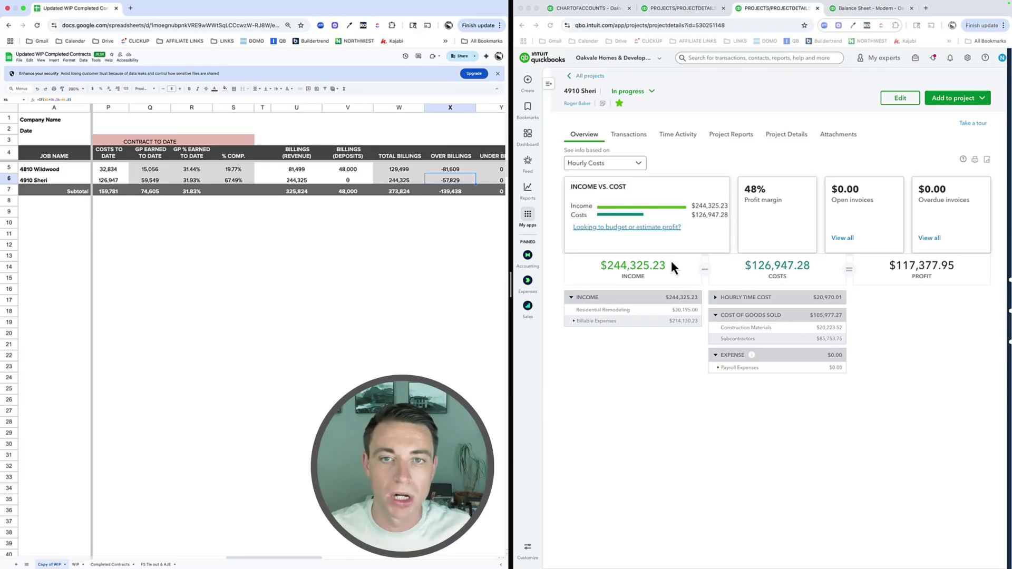
# Step: Start a new journal entry dated 07/31/2025 numbered WIP
pyautogui.click(529, 81)
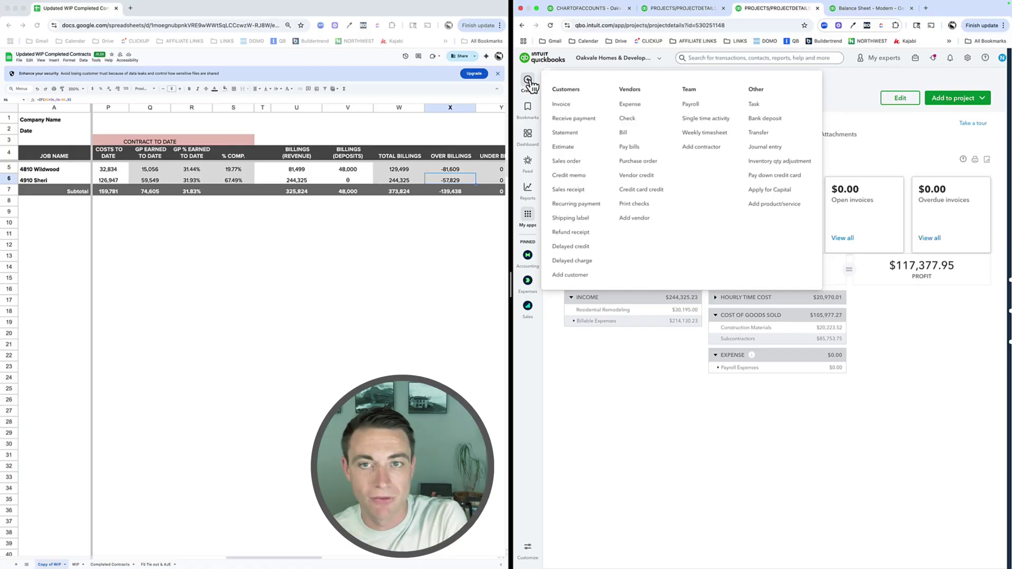
pyautogui.click(802, 150)
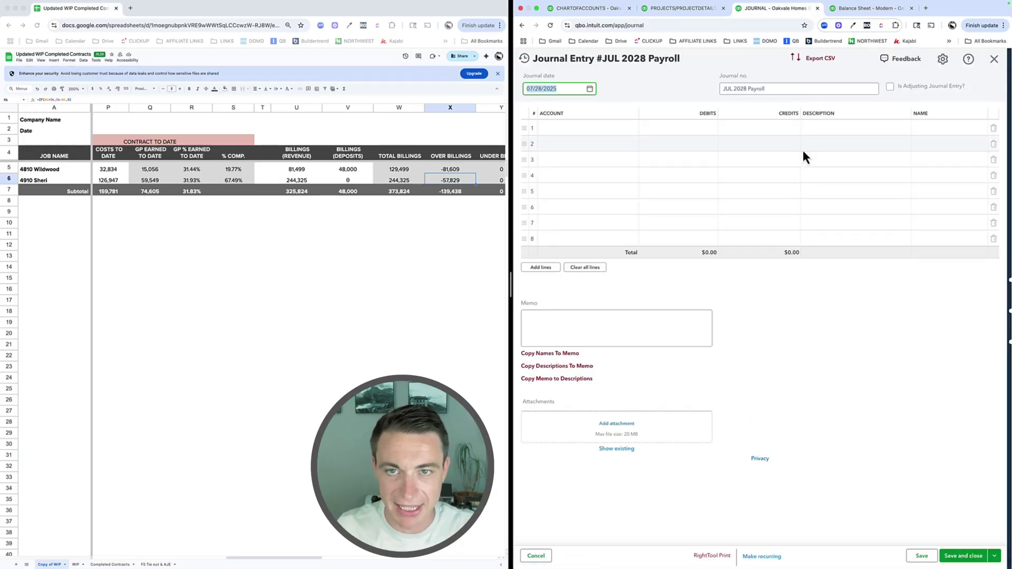
pyautogui.write('7/31/20')
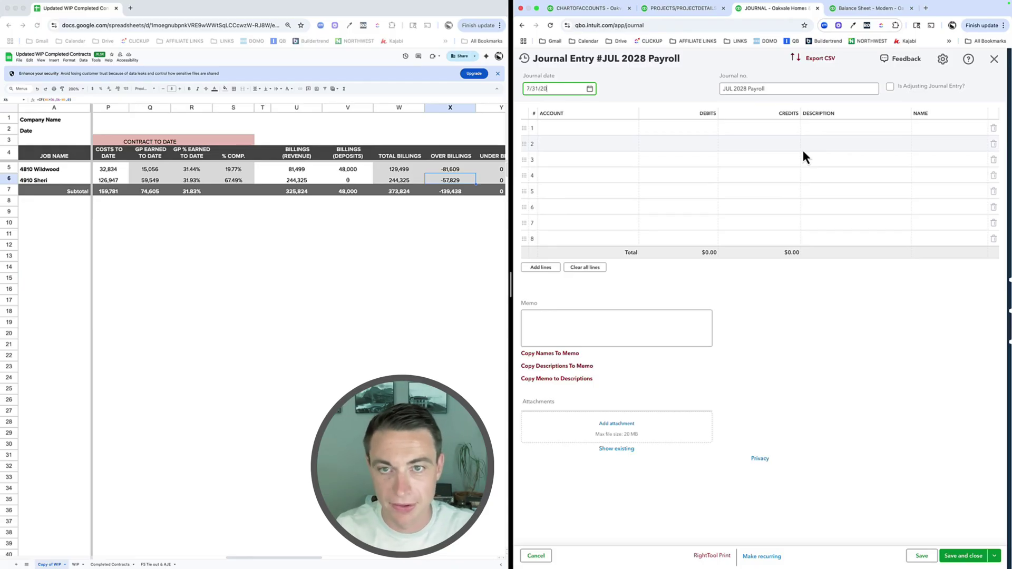
pyautogui.write('25')
pyautogui.press('Tab')
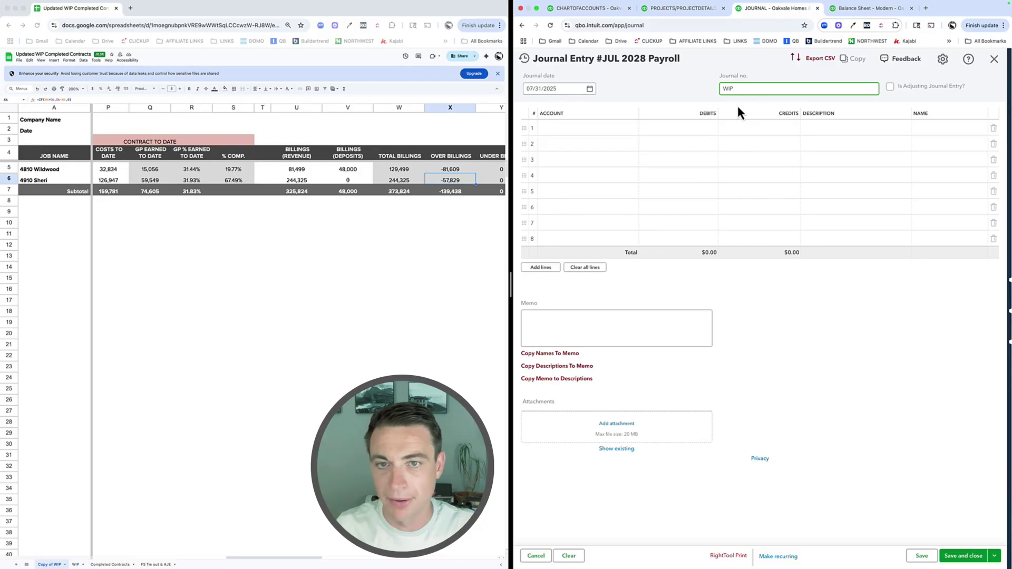
pyautogui.press('Tab')
# Step: Put WIP Over/ Under Billed on line 1 and Over/ (Under) Billed:WIP on line 2
pyautogui.click(588, 132)
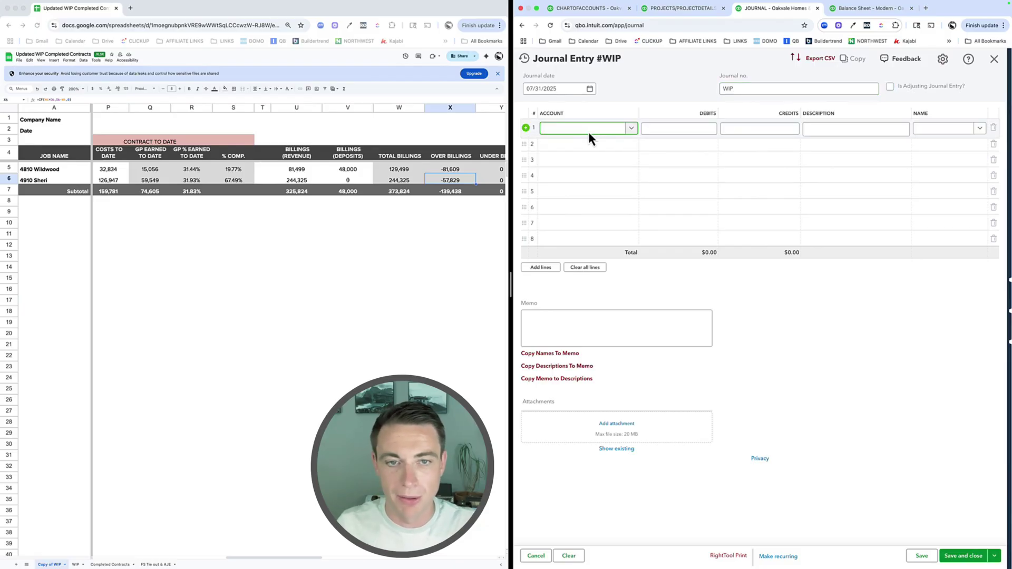
pyautogui.write('WIP')
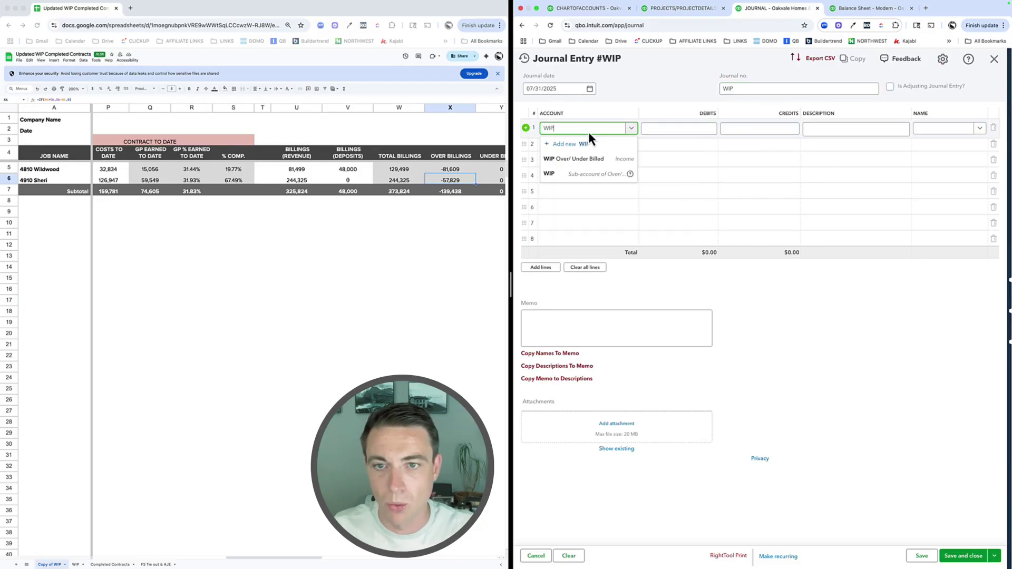
pyautogui.click(582, 159)
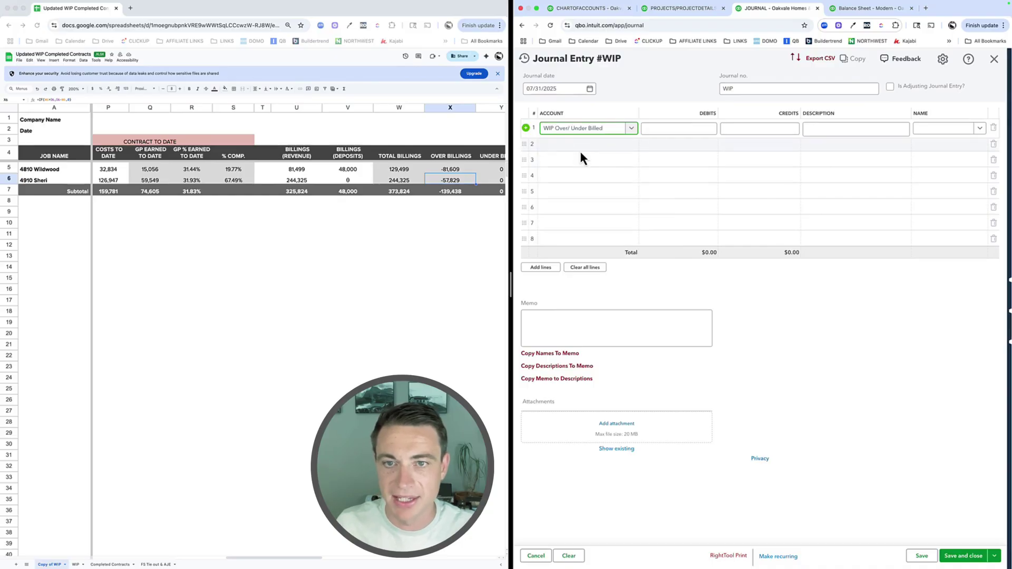
pyautogui.click(580, 150)
pyautogui.write('WI')
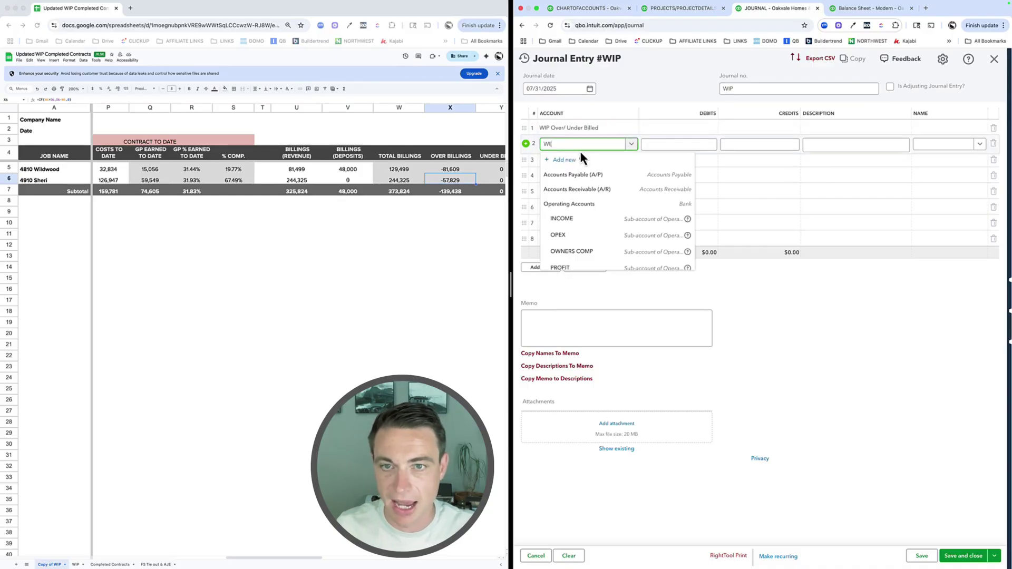
pyautogui.write('P')
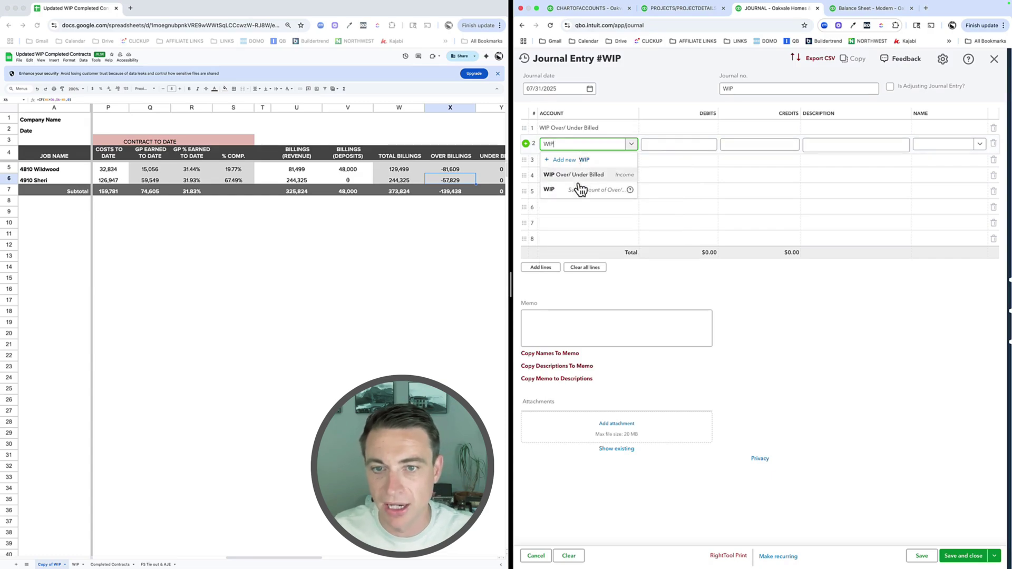
pyautogui.click(580, 189)
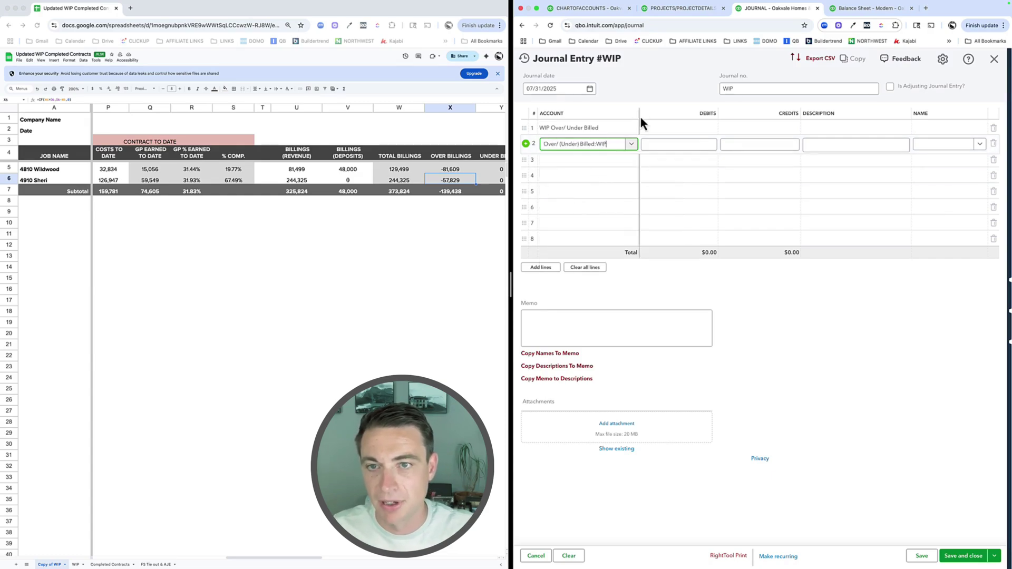
pyautogui.click(769, 296)
pyautogui.click(628, 146)
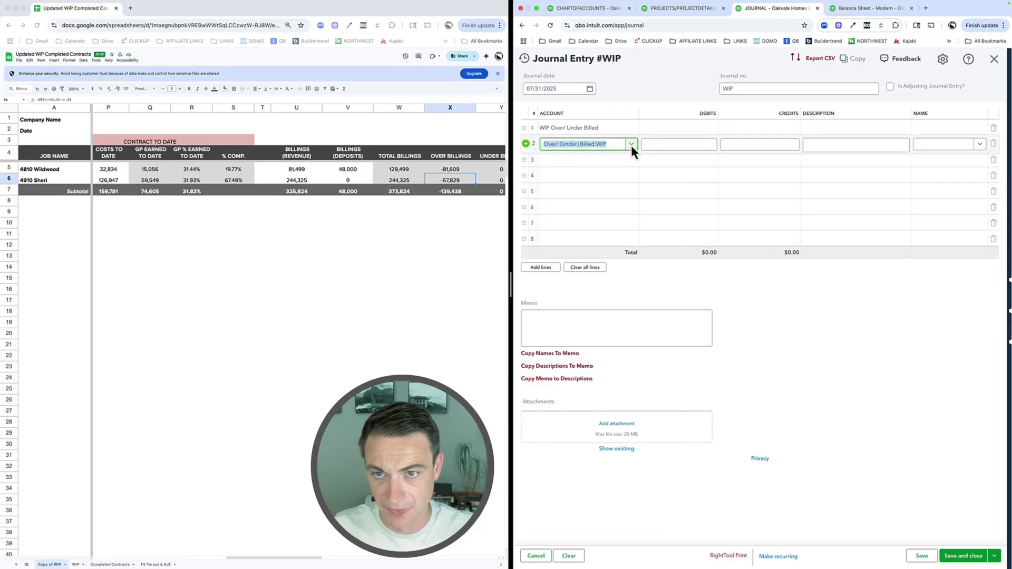
pyautogui.click(631, 146)
pyautogui.click(816, 309)
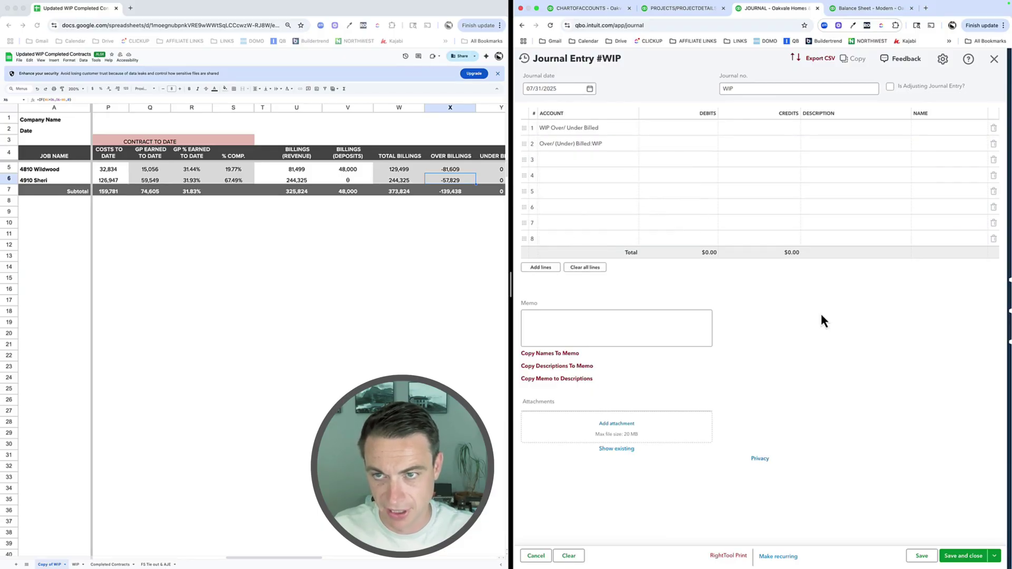
# Step: Debit 81,609 on line 1 and credit 81,609 on line 2
pyautogui.click(681, 129)
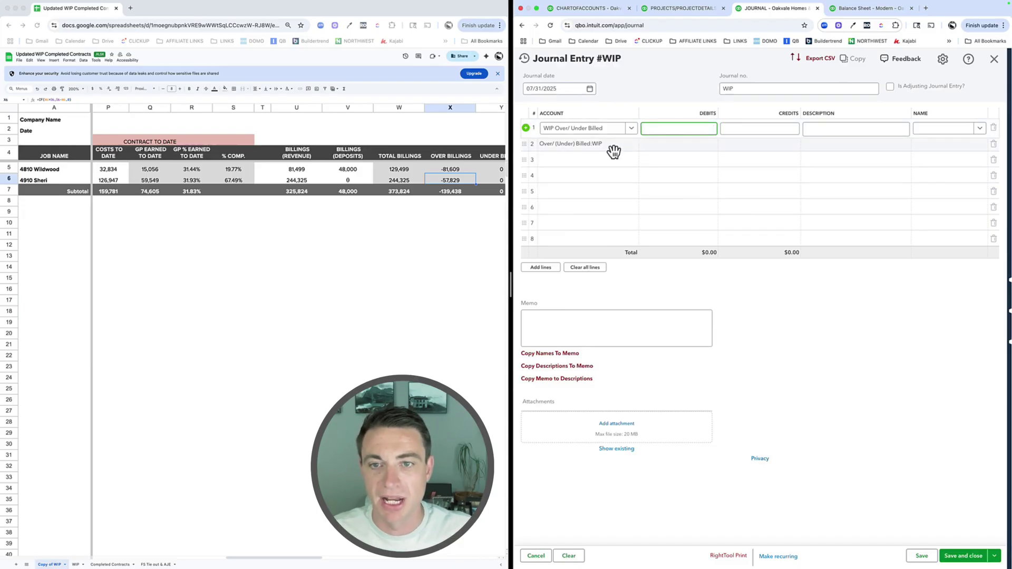
pyautogui.hscroll(2, 436, 173)
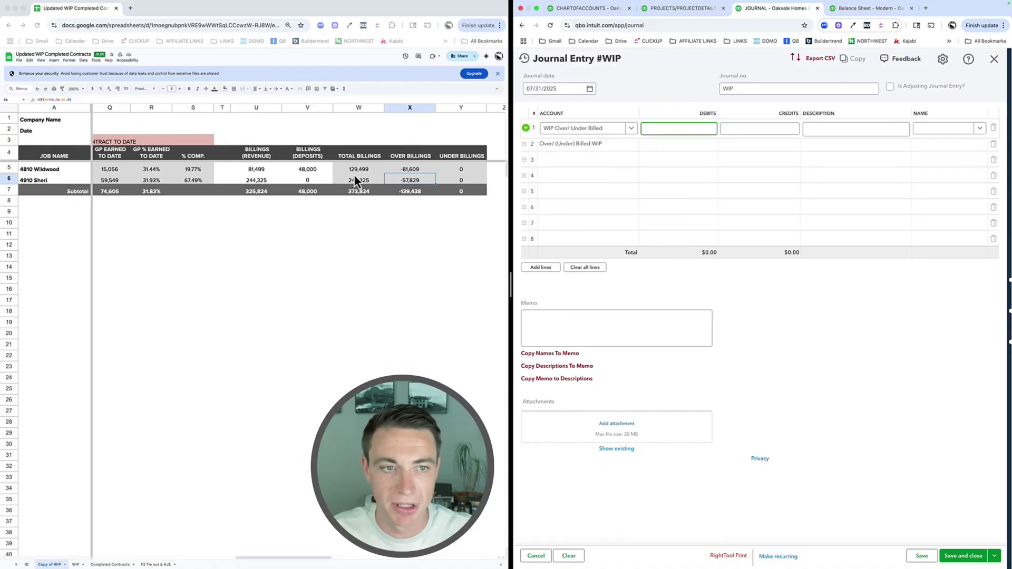
pyautogui.click(403, 177)
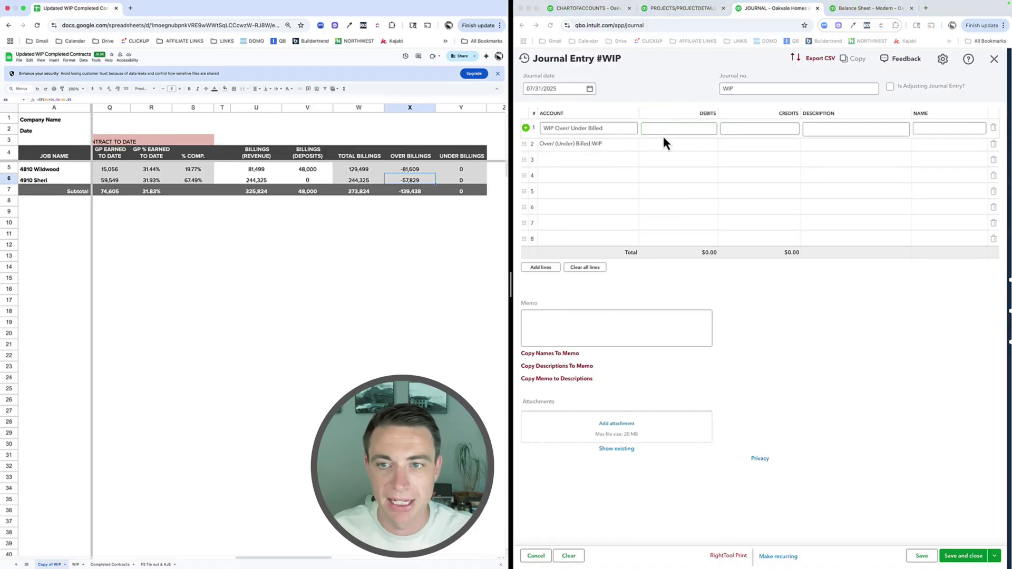
pyautogui.click(691, 128)
pyautogui.write('81609')
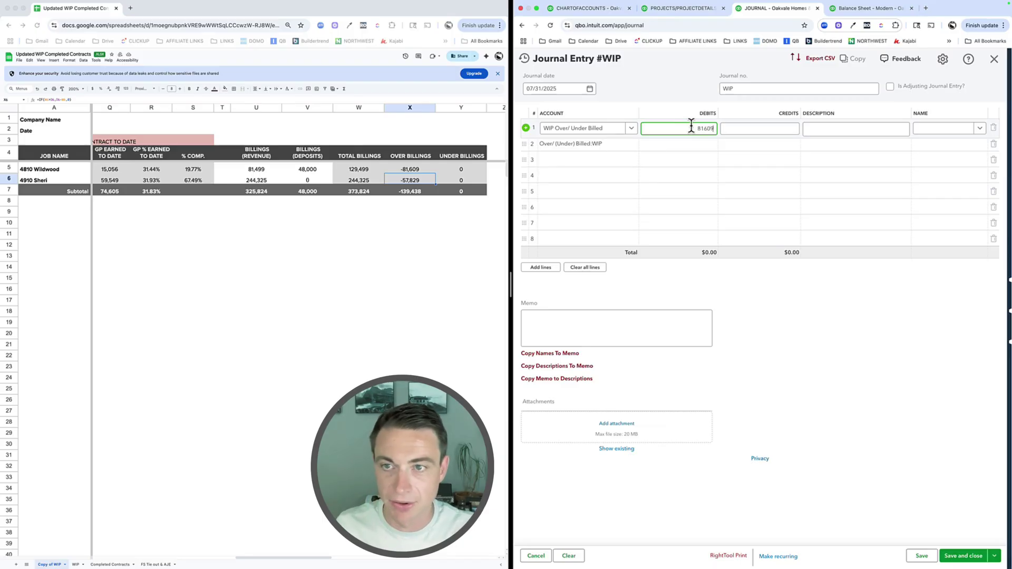
pyautogui.click(783, 146)
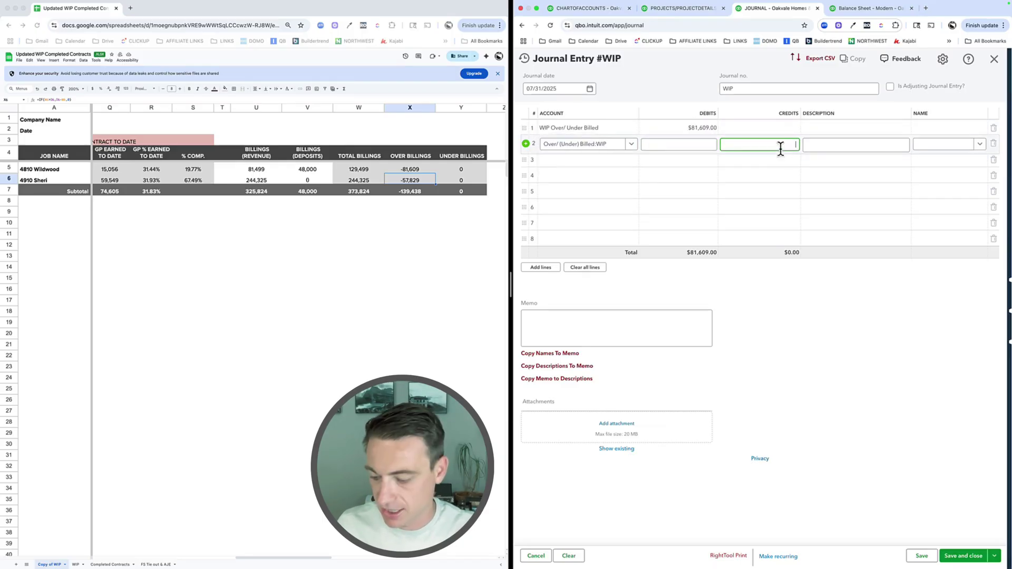
pyautogui.write('81609')
pyautogui.press('Tab')
# Step: Tag journal line 1 to the 4810 Wildwood project
pyautogui.click(936, 131)
pyautogui.write('WILDWOOD')
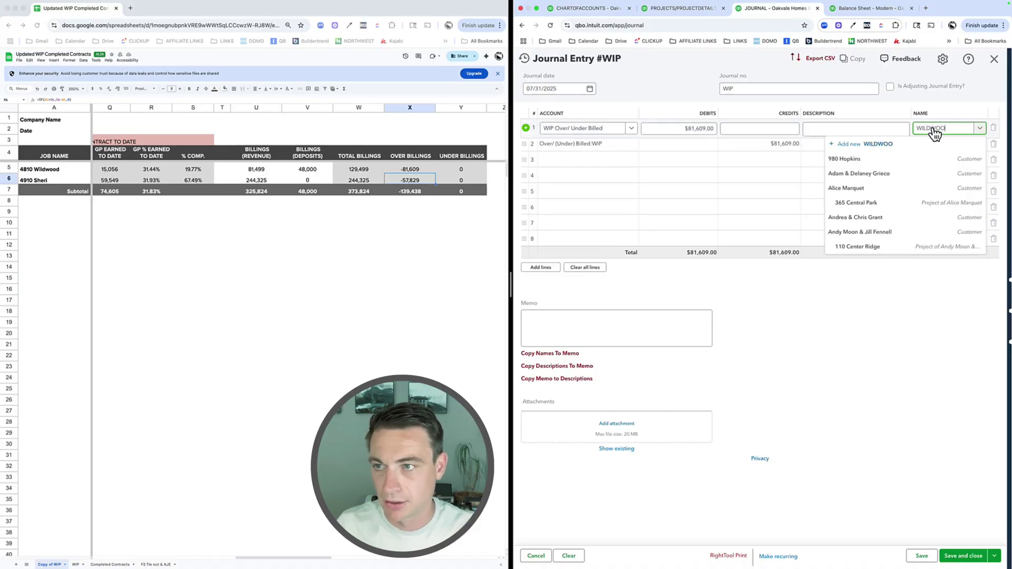
pyautogui.click(896, 158)
pyautogui.click(939, 149)
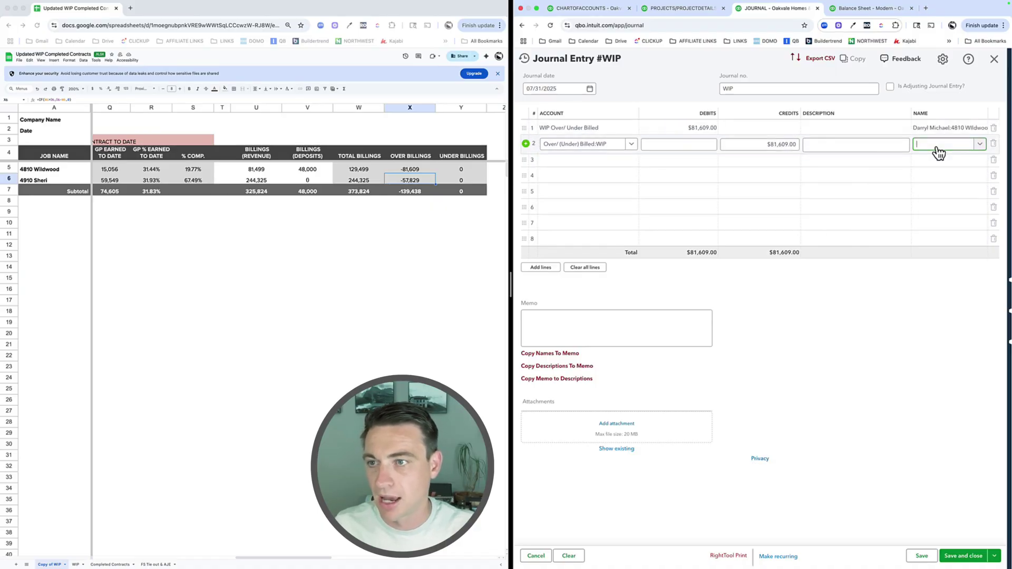
# Step: Set line 2's Name to the 4810 Wildwood project
pyautogui.write('WILDWW')
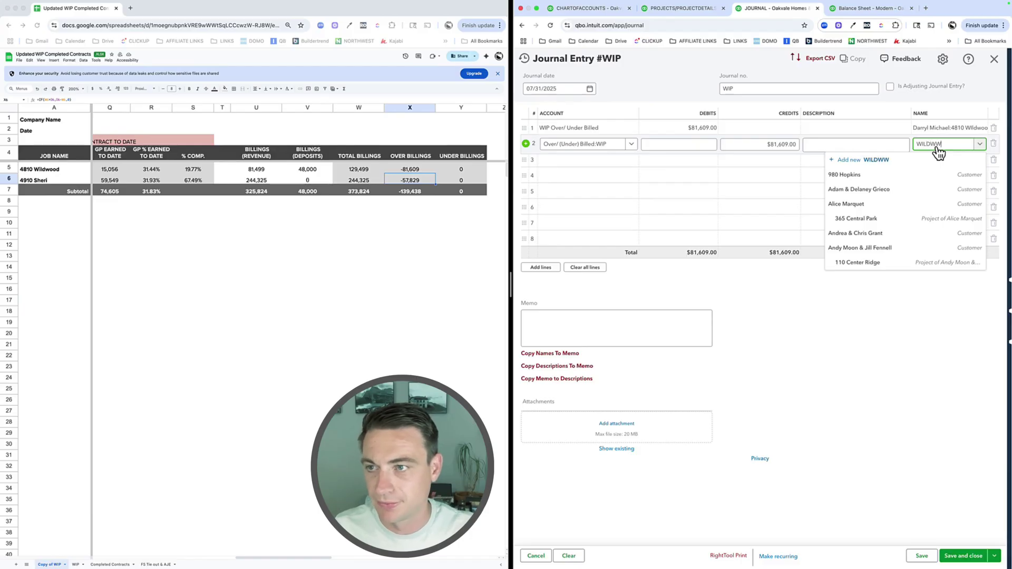
pyautogui.press('BackSpace')
pyautogui.write('OOD')
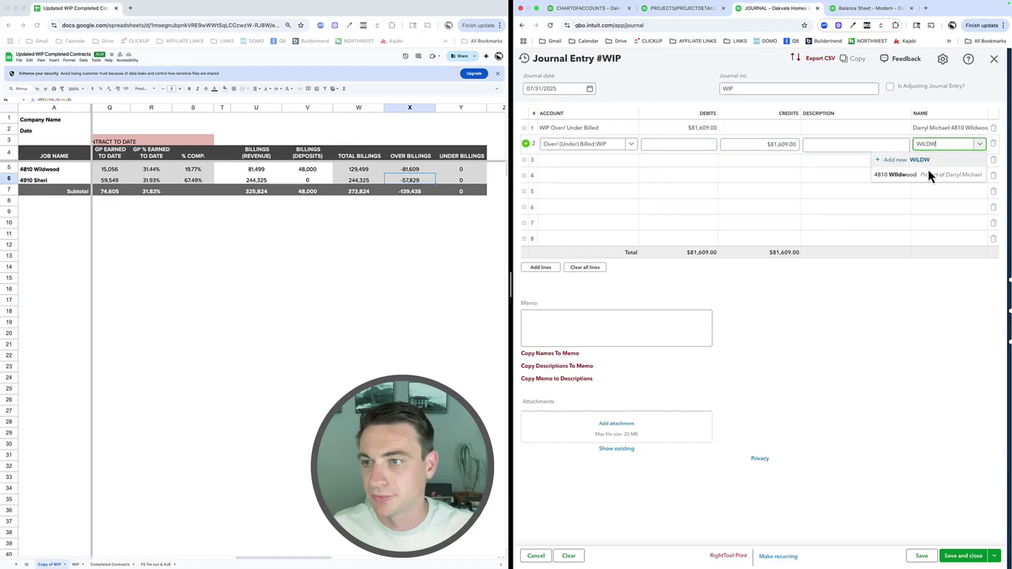
pyautogui.click(927, 173)
pyautogui.click(932, 346)
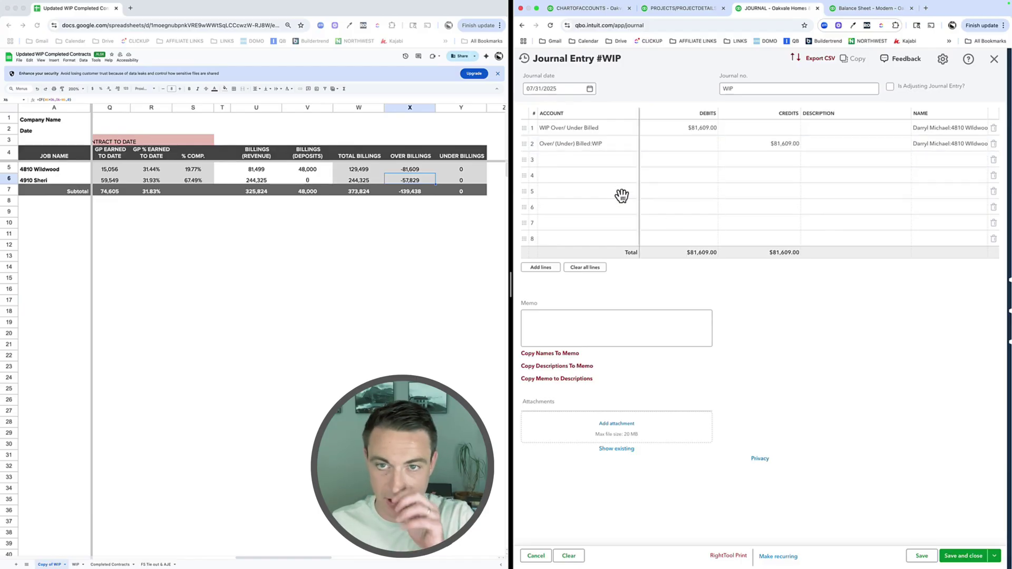
# Step: Set line 3's account to WIP Over/Under Billed and line 4's to the WIP sub-account
pyautogui.click(570, 166)
pyautogui.write('WIP')
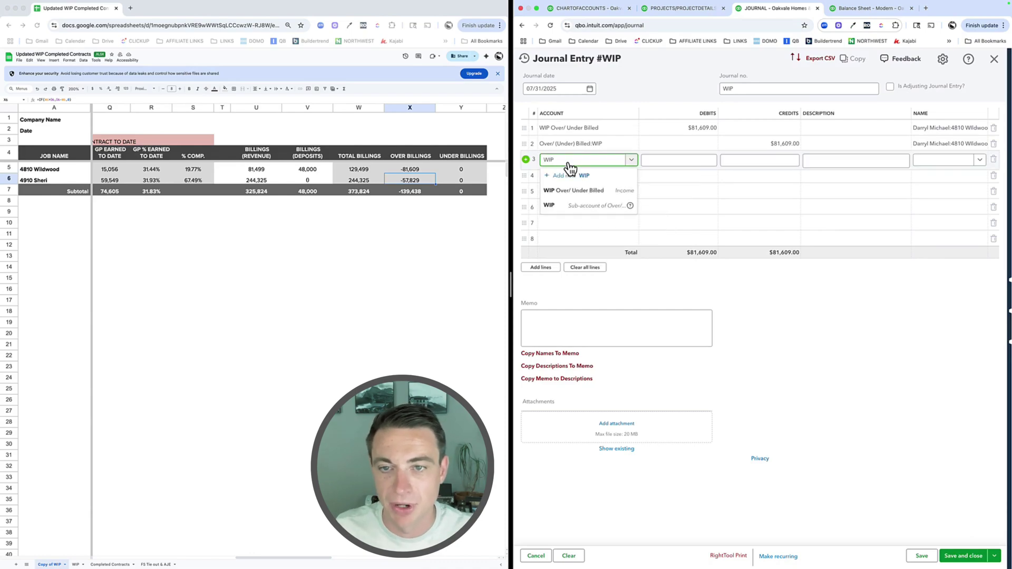
pyautogui.click(566, 192)
pyautogui.click(571, 180)
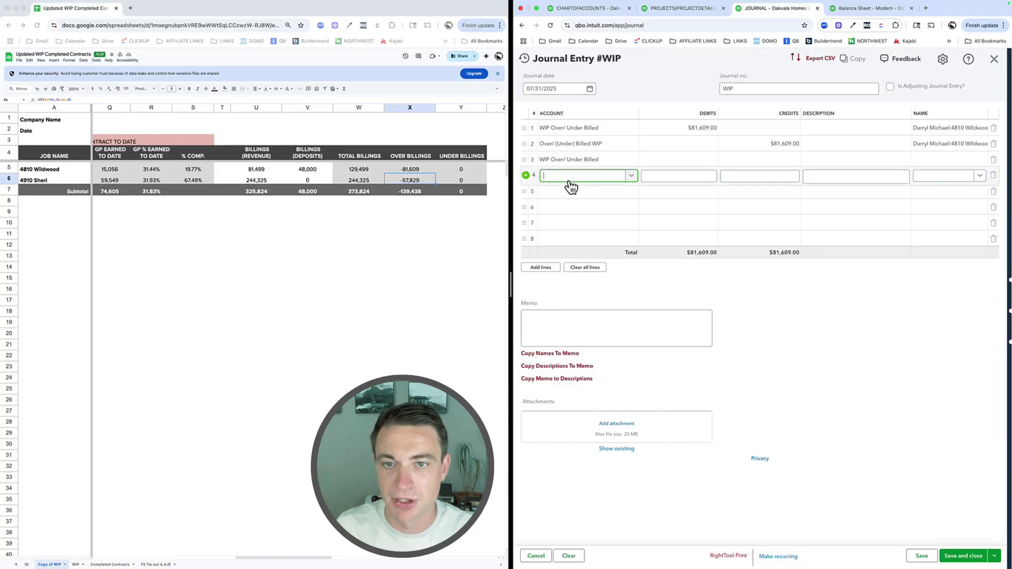
pyautogui.write('WIP')
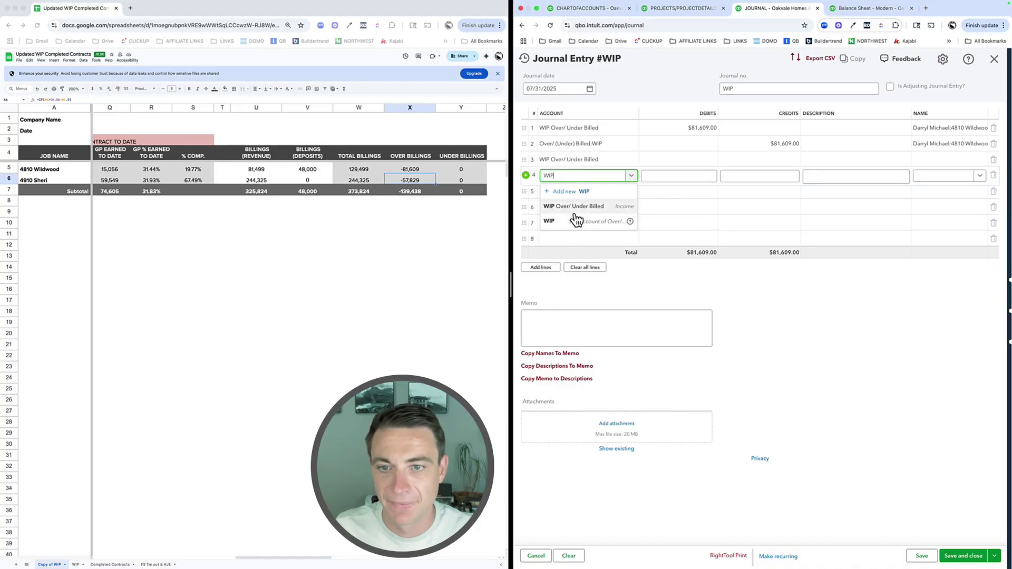
pyautogui.click(573, 224)
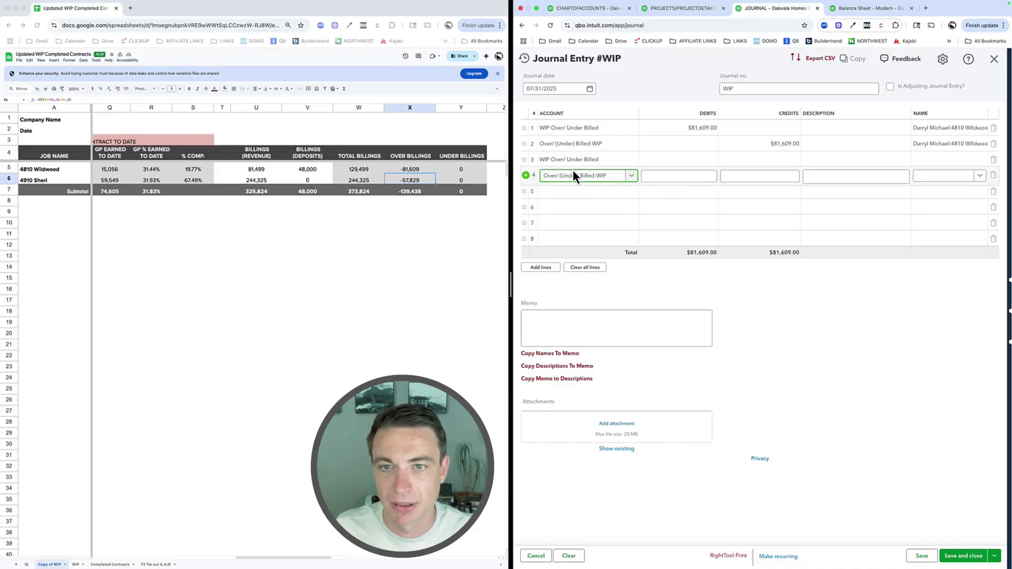
pyautogui.click(765, 299)
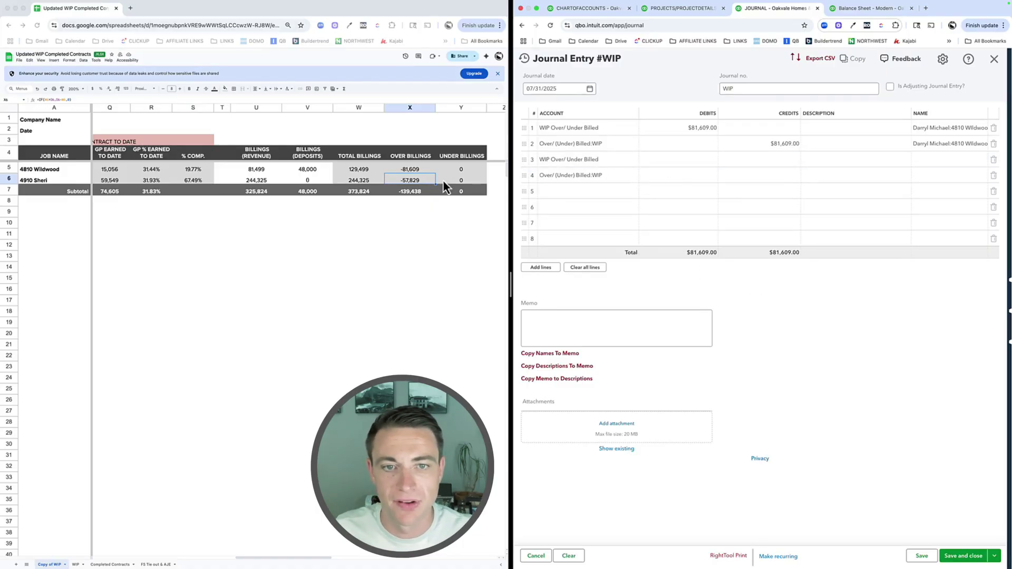
# Step: Enter a 57,829 debit on line 3 and a 57,829 credit on line 4
pyautogui.click(706, 160)
pyautogui.write('57,829')
pyautogui.press('Tab')
pyautogui.click(752, 175)
pyautogui.write('57')
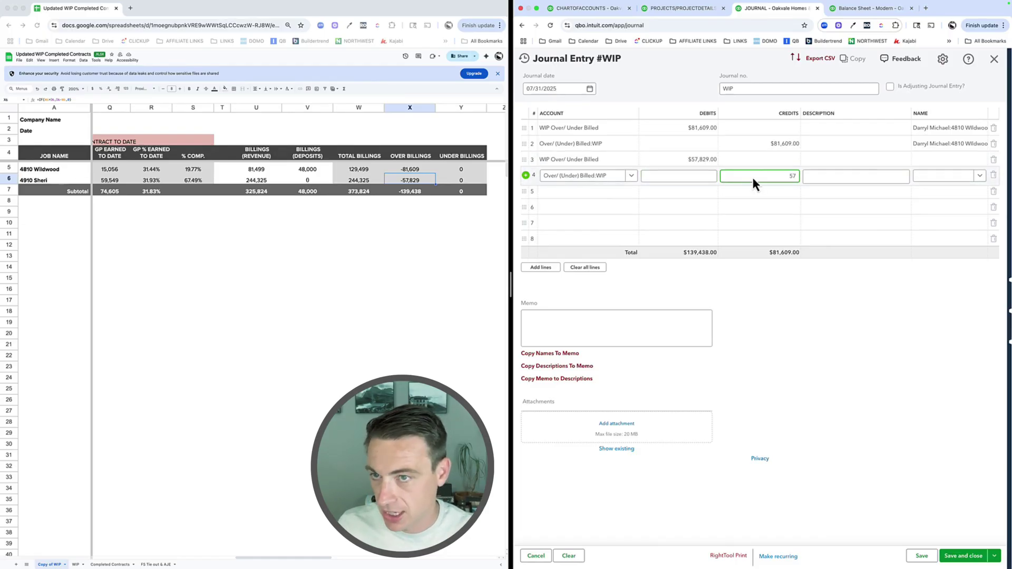
pyautogui.write('829')
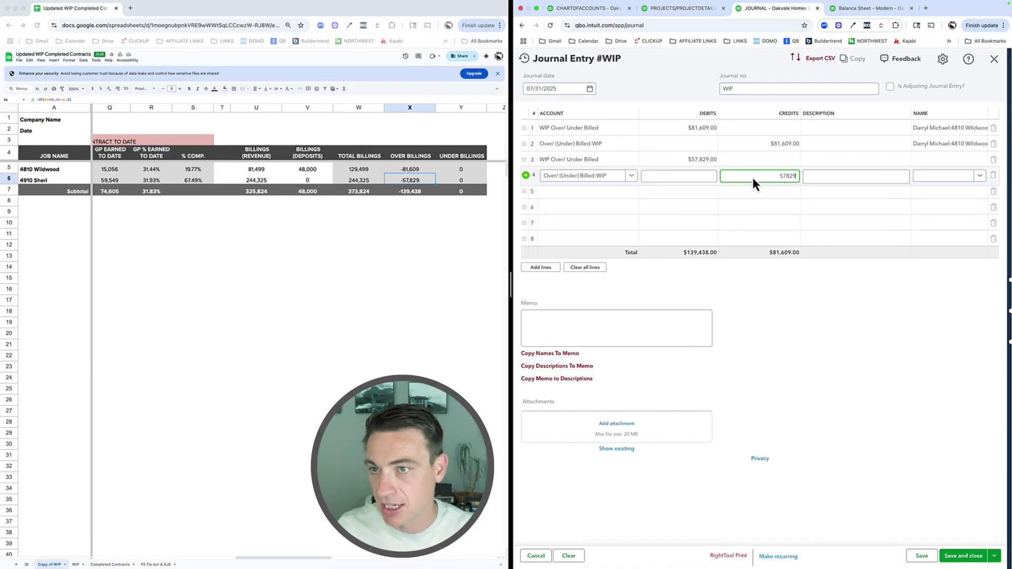
# Step: Tag both lines 3 and 4 with the 4910 Sheri project name
pyautogui.click(951, 160)
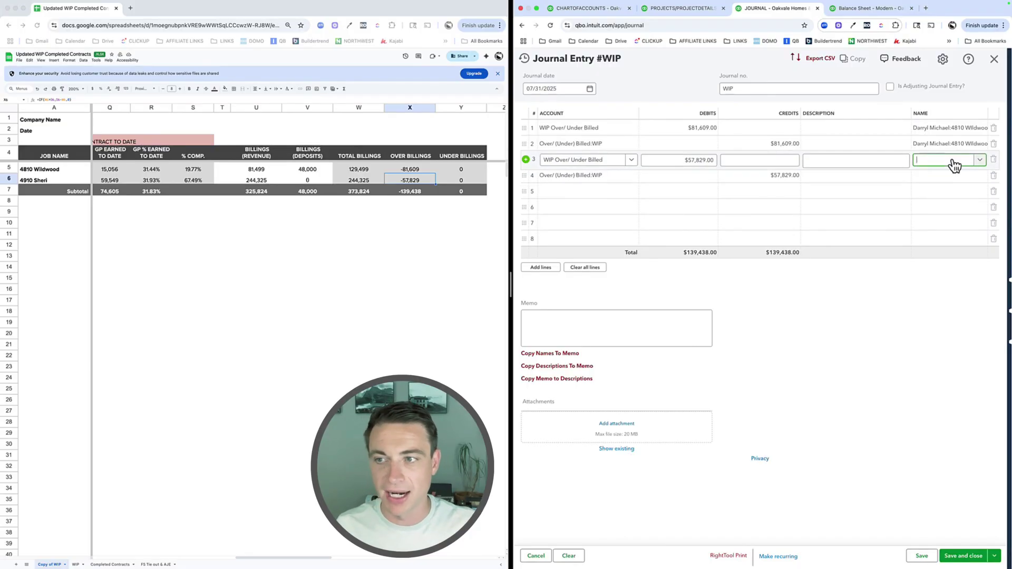
pyautogui.write('SHERI')
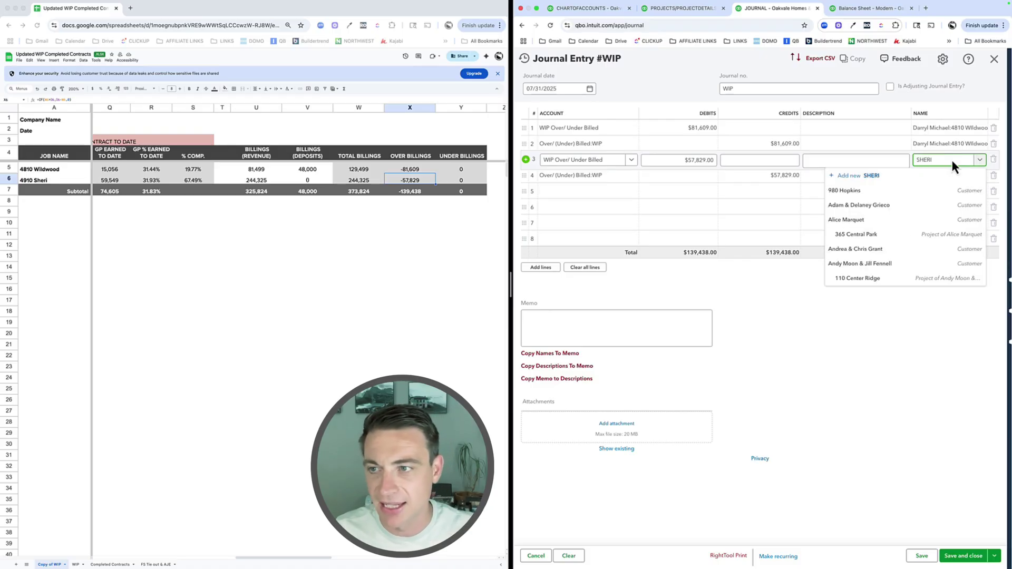
pyautogui.click(934, 191)
pyautogui.click(931, 179)
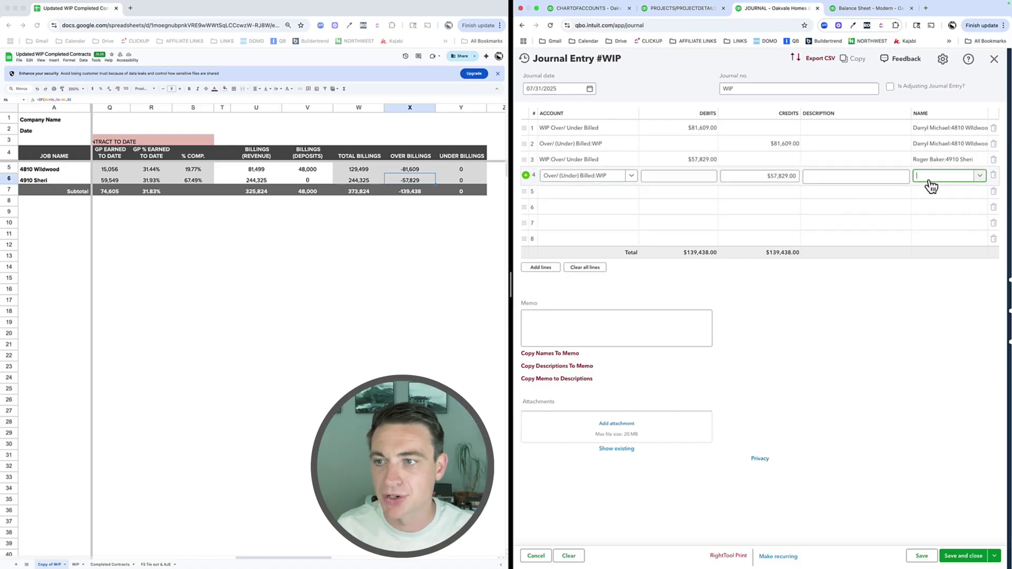
pyautogui.write('SHERI')
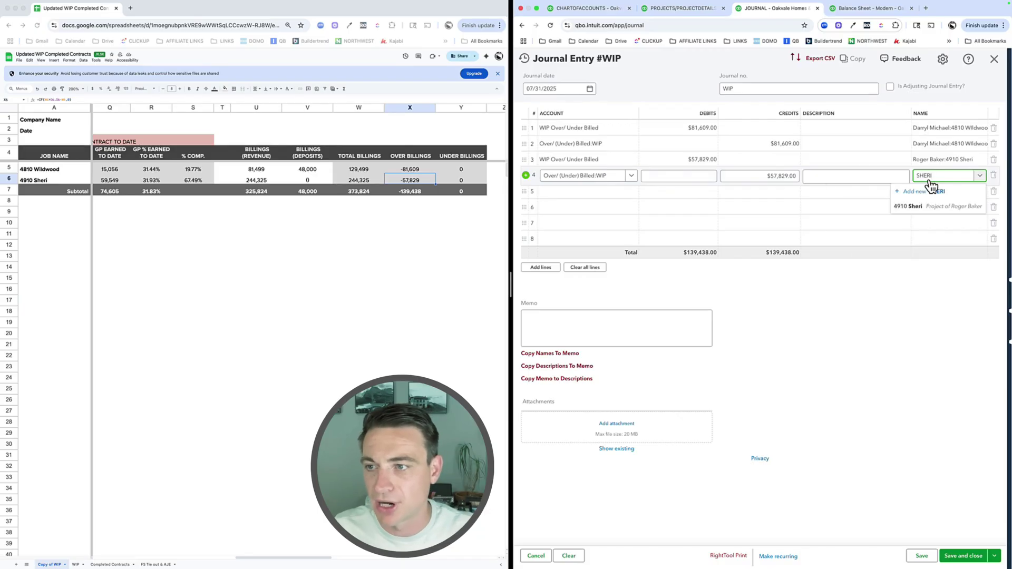
pyautogui.click(914, 209)
pyautogui.click(899, 340)
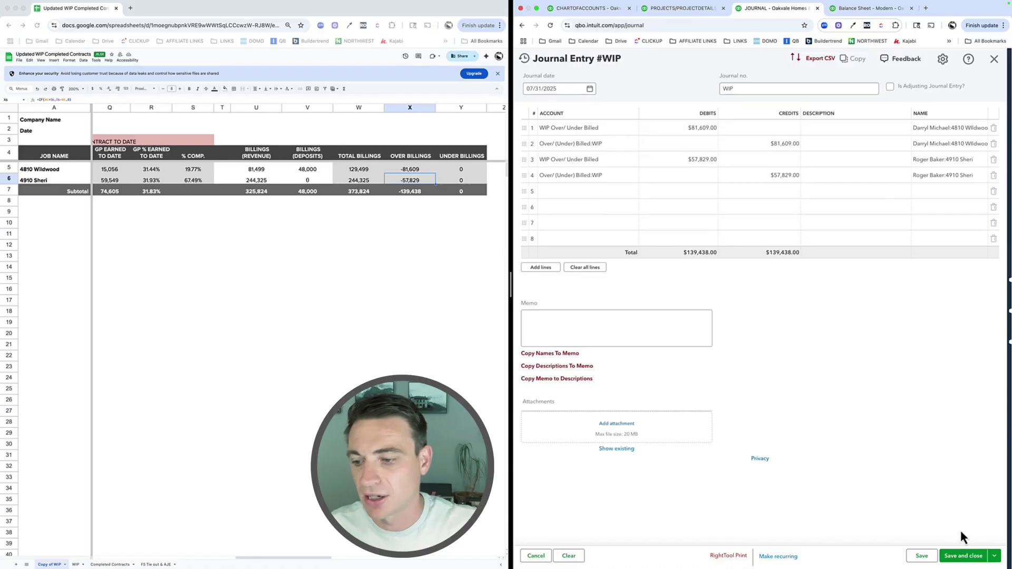
# Step: Save and close the WIP journal entry, then review Sheri's revenue earned to date
pyautogui.click(965, 556)
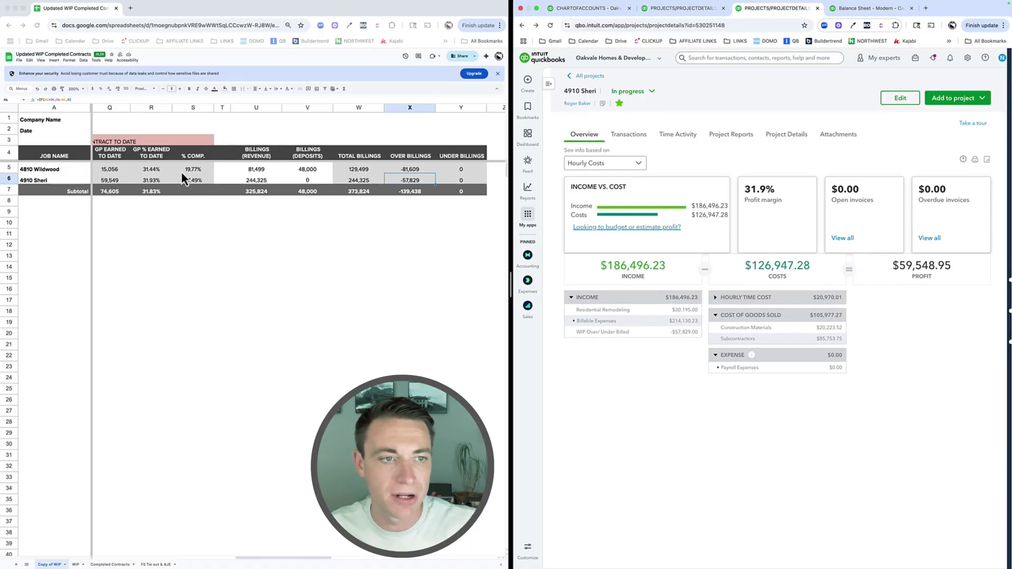
pyautogui.hscroll(-5, 182, 174)
pyautogui.click(155, 182)
# Step: Check Sheri's GP % earned to date, then return to the 4810 Wildwood project overview
pyautogui.hscroll(-3, 151, 182)
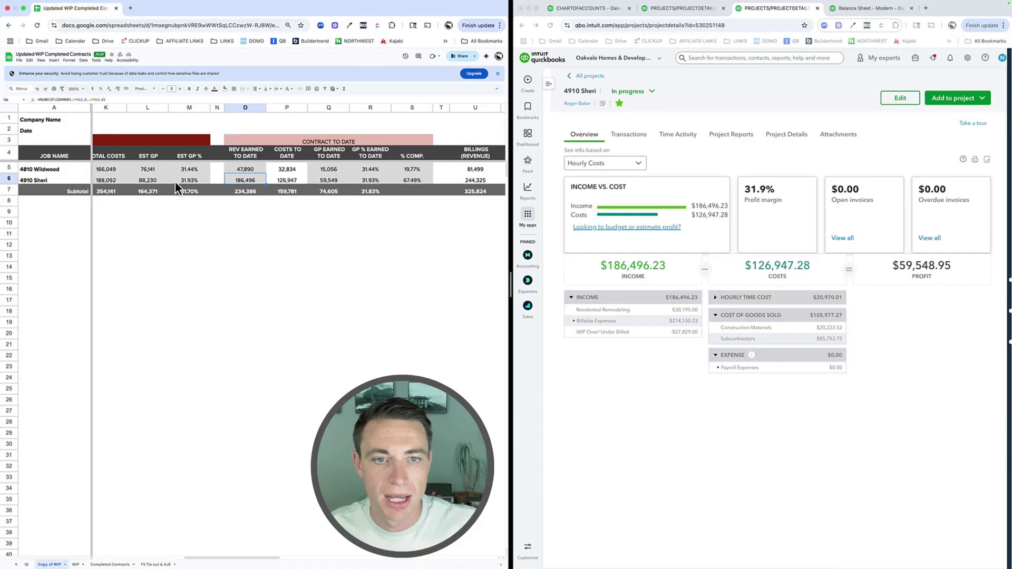
pyautogui.click(369, 181)
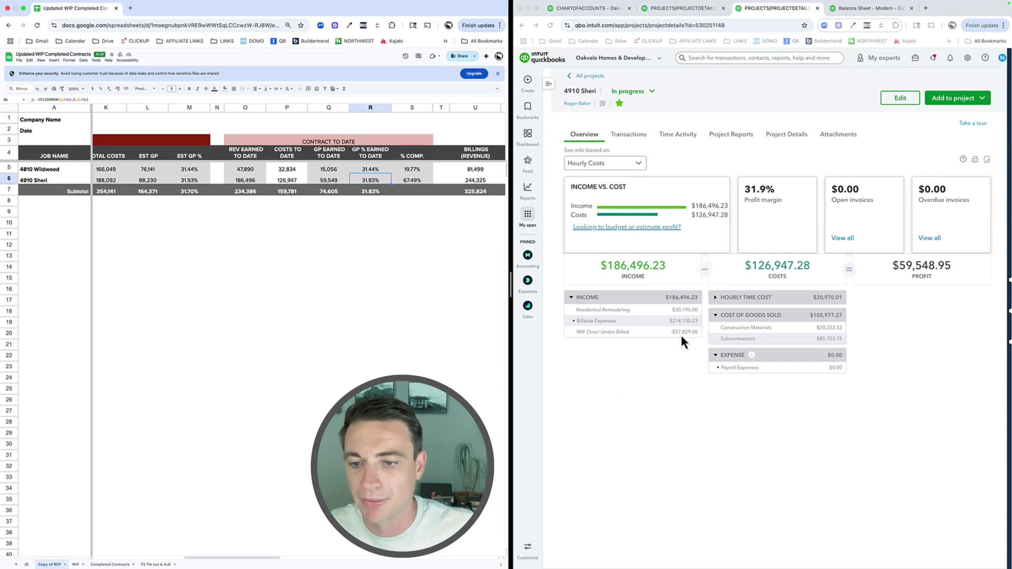
pyautogui.click(679, 11)
pyautogui.click(550, 25)
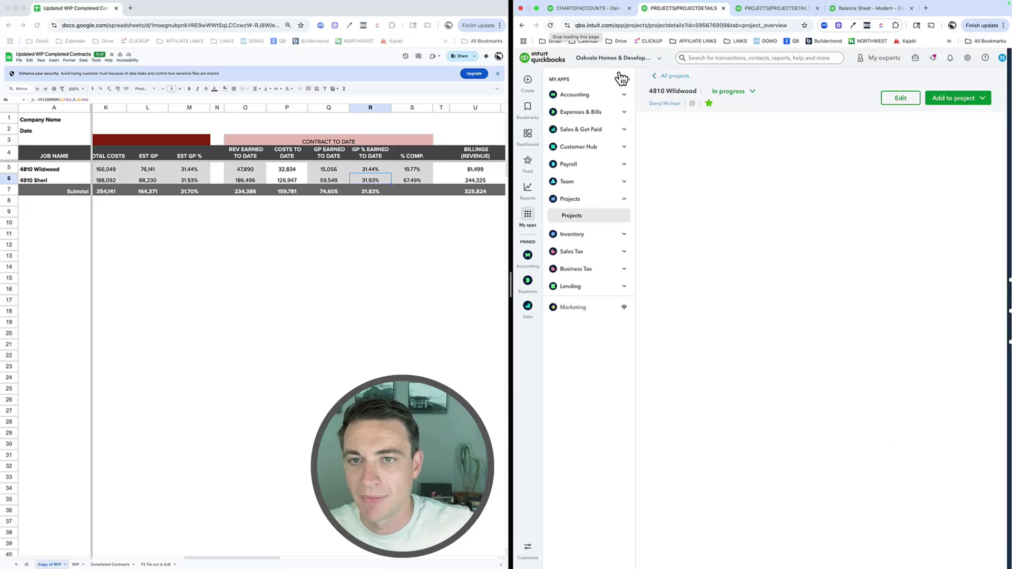
pyautogui.click(627, 82)
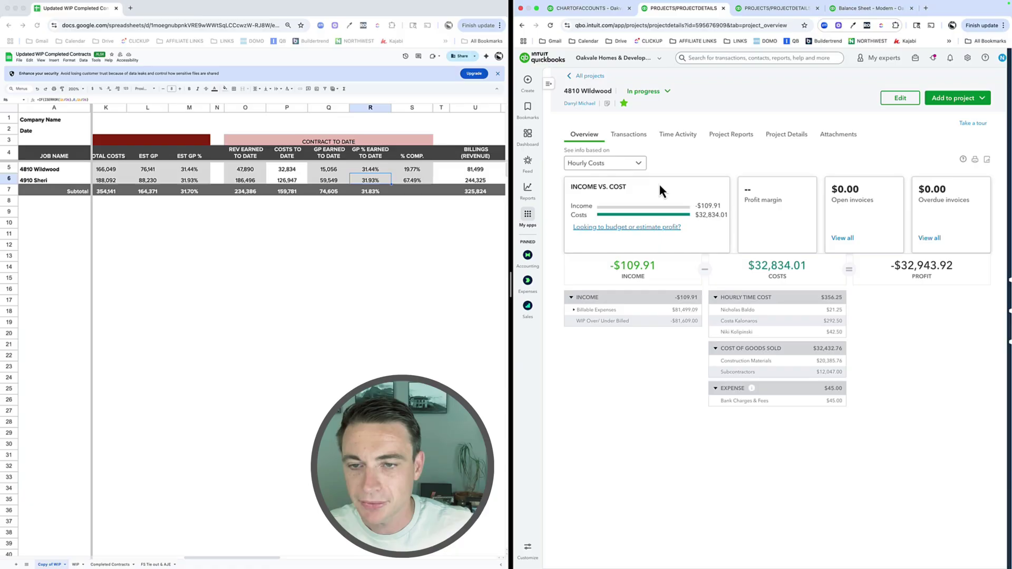
pyautogui.hscroll(5, 194, 189)
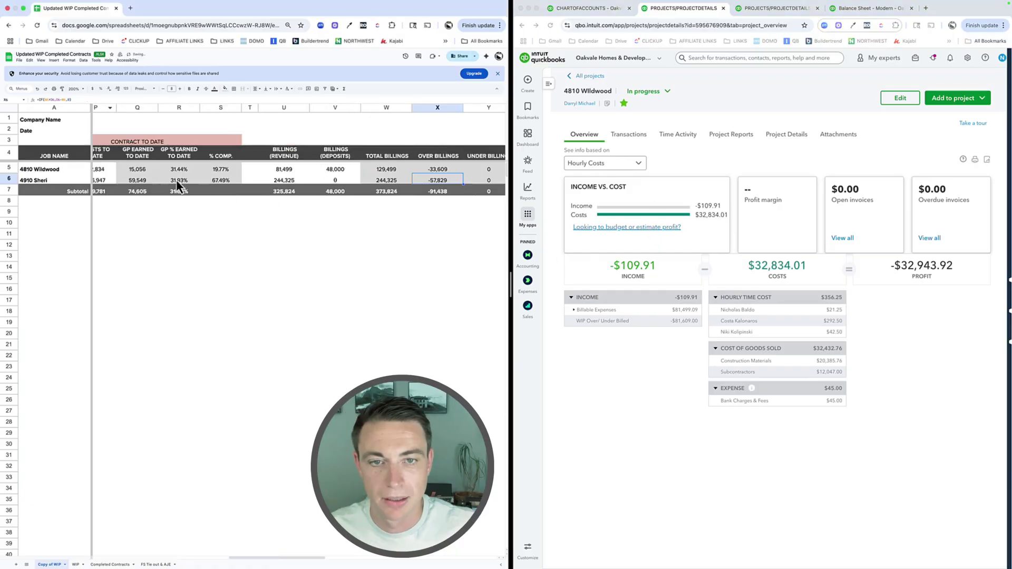
pyautogui.click(302, 212)
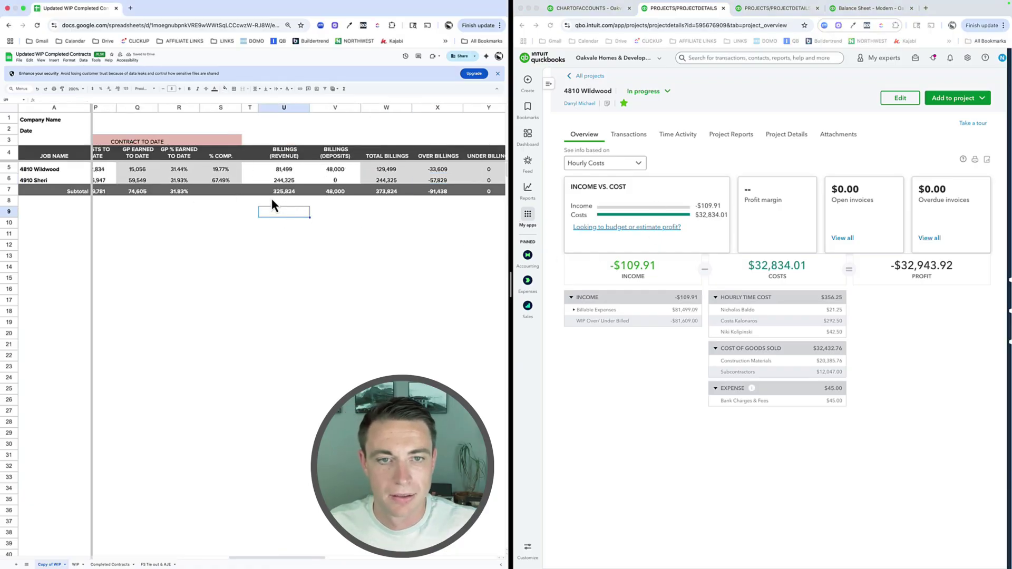
pyautogui.click(441, 170)
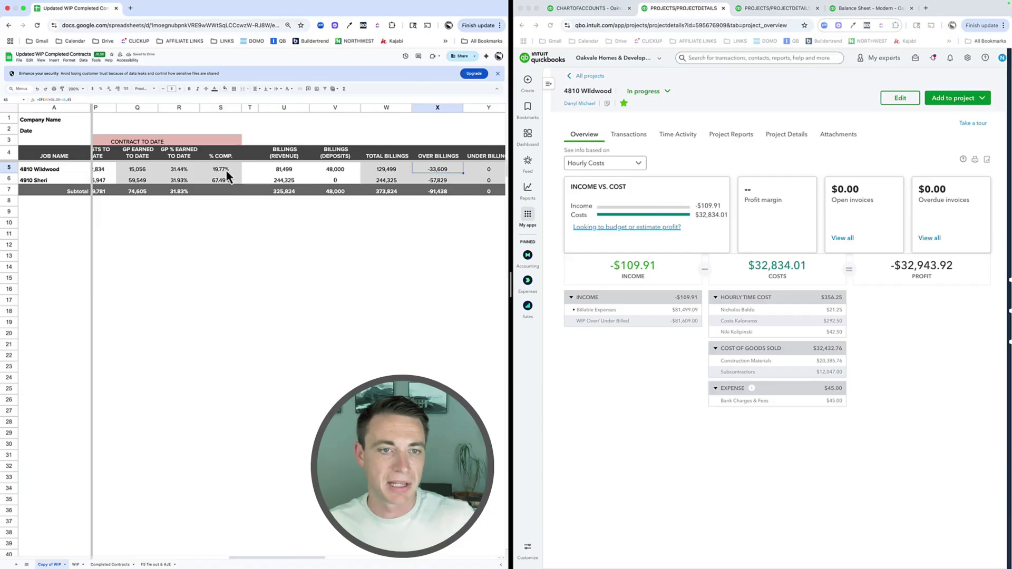
pyautogui.click(618, 370)
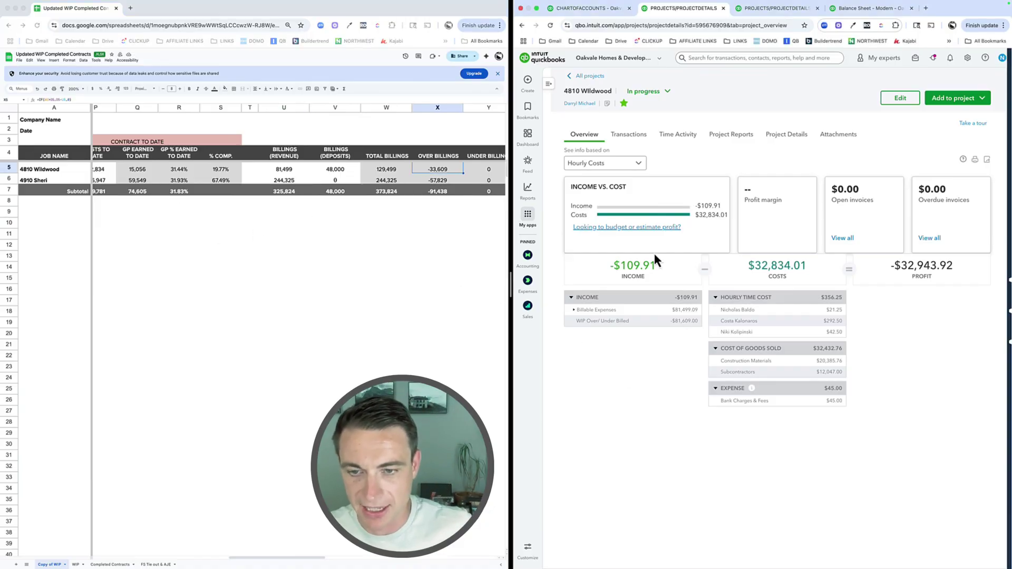
# Step: Filter the Wildwood project's transactions to All transactions and open the WIP journal entry
pyautogui.click(635, 139)
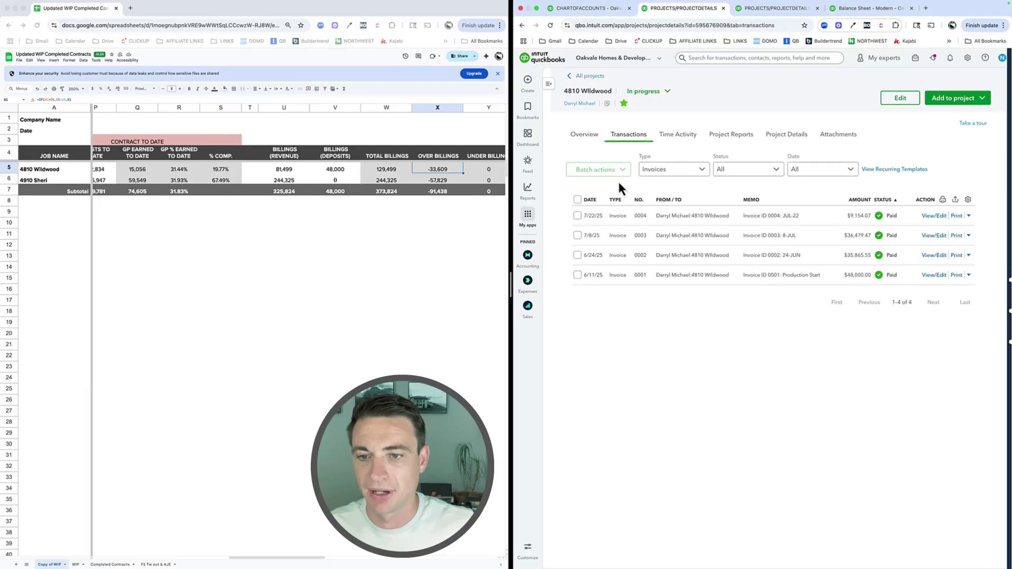
pyautogui.click(659, 169)
pyautogui.scroll(-5, 672, 235)
pyautogui.scroll(5, 681, 259)
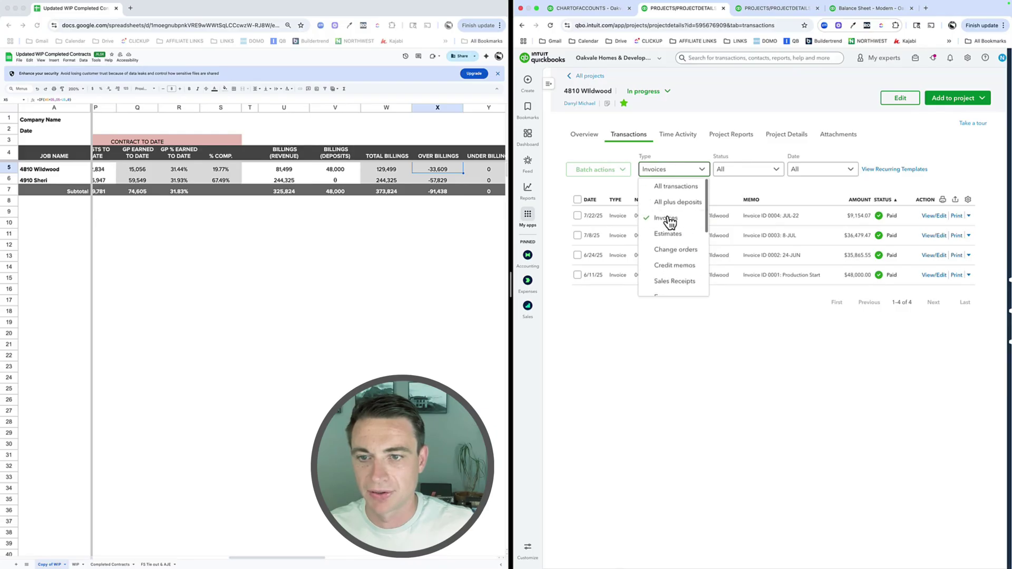
pyautogui.click(670, 191)
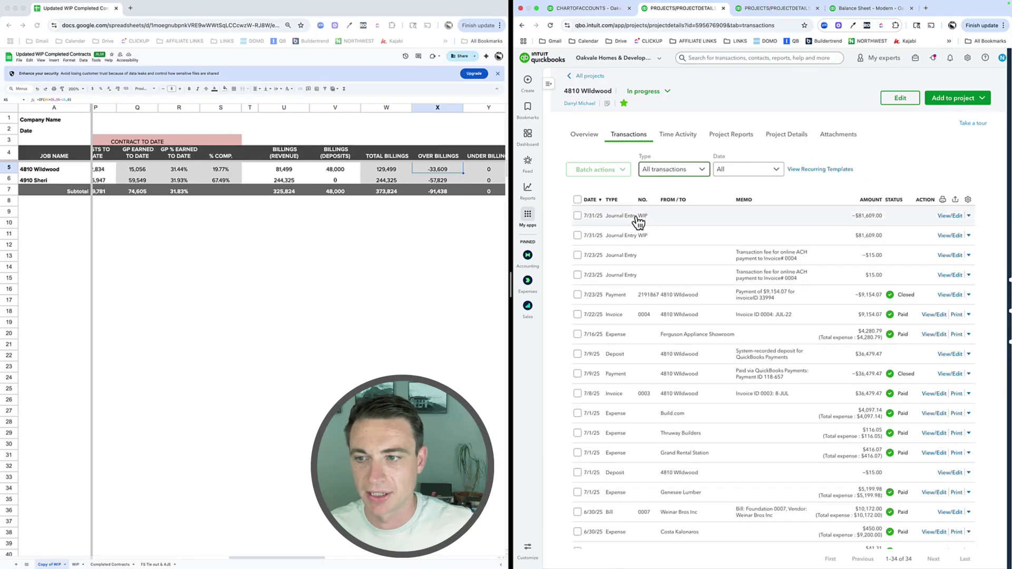
pyautogui.click(639, 221)
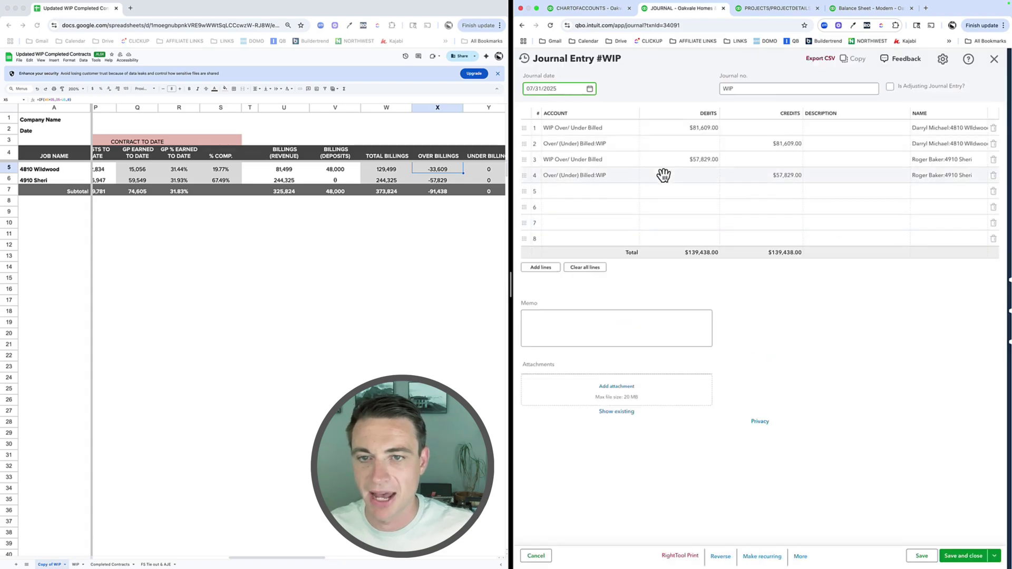
# Step: Change line 1's debit and line 2's credit to 33,609 and save the entry
pyautogui.click(679, 160)
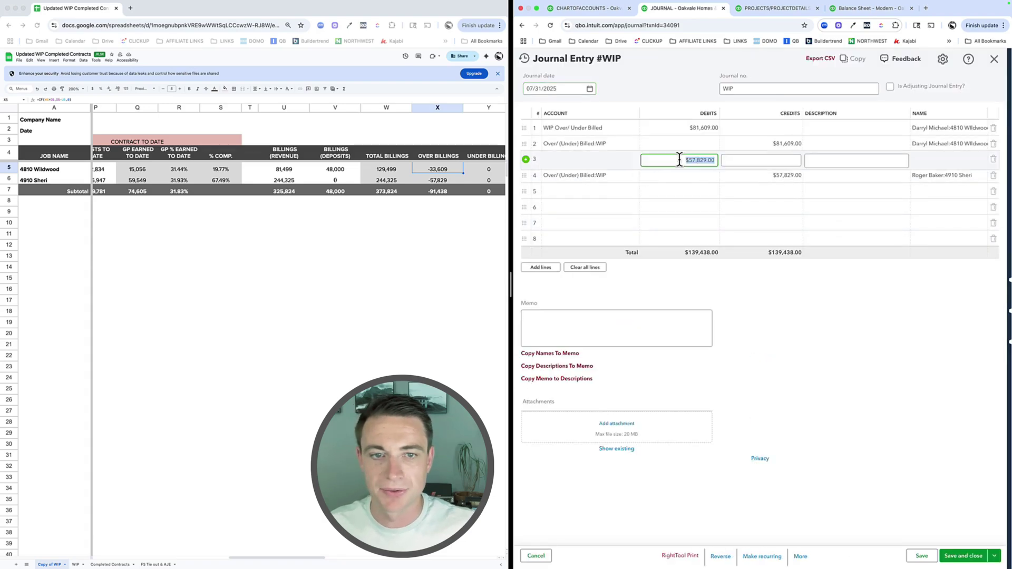
pyautogui.click(695, 128)
pyautogui.write('33,609')
pyautogui.click(776, 145)
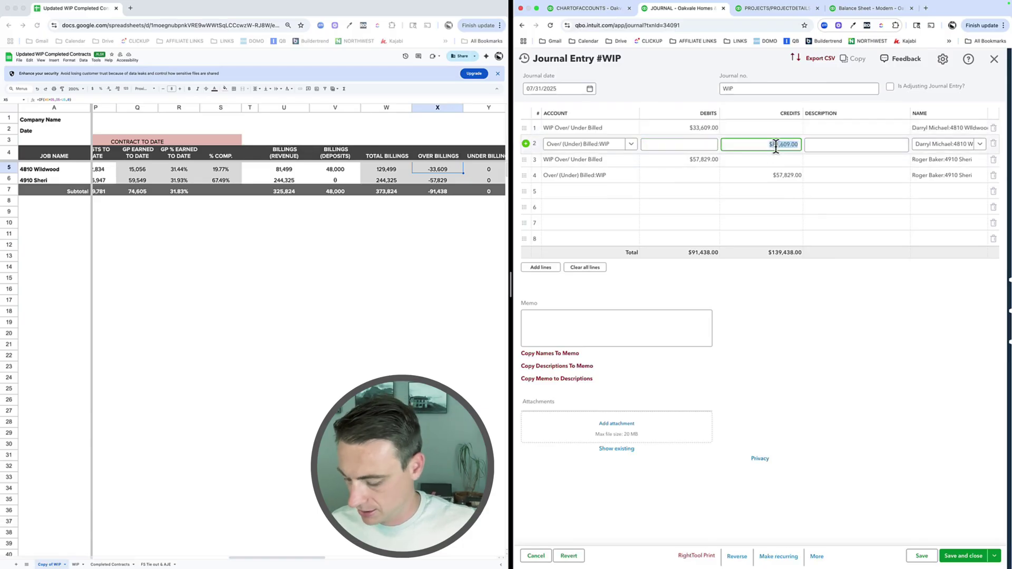
pyautogui.write('33,609')
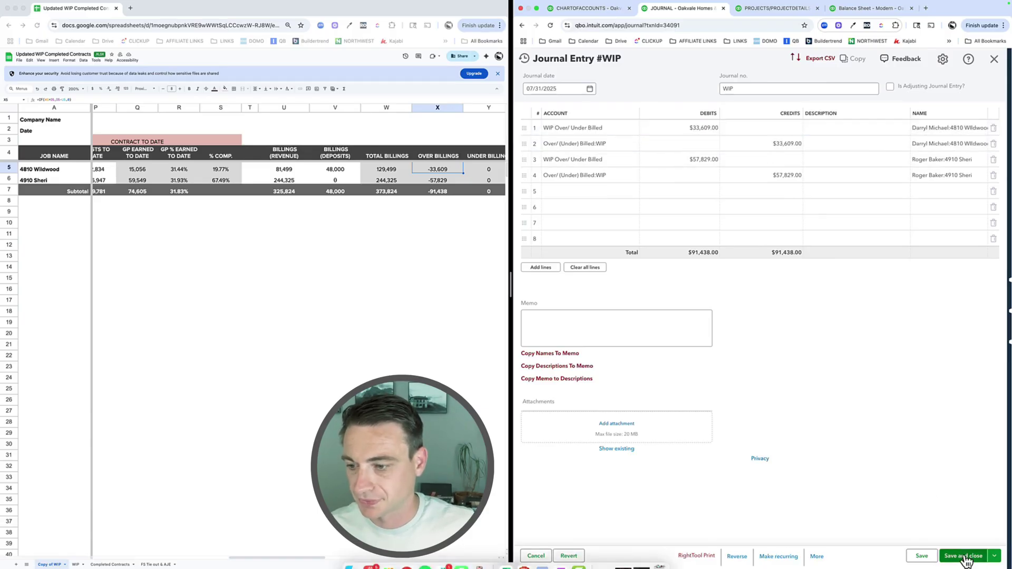
pyautogui.click(964, 556)
pyautogui.hscroll(-3, 159, 168)
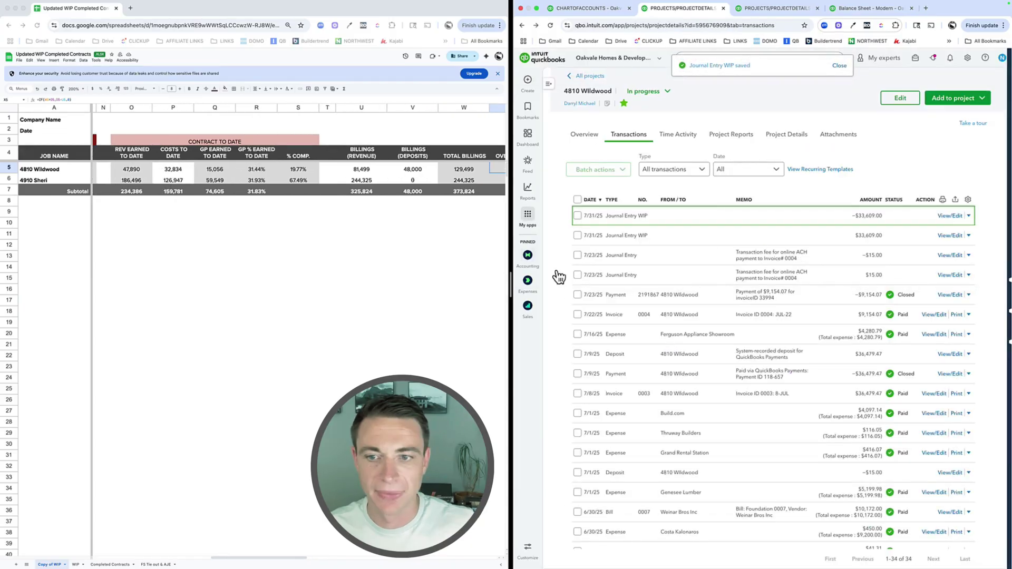
pyautogui.click(583, 135)
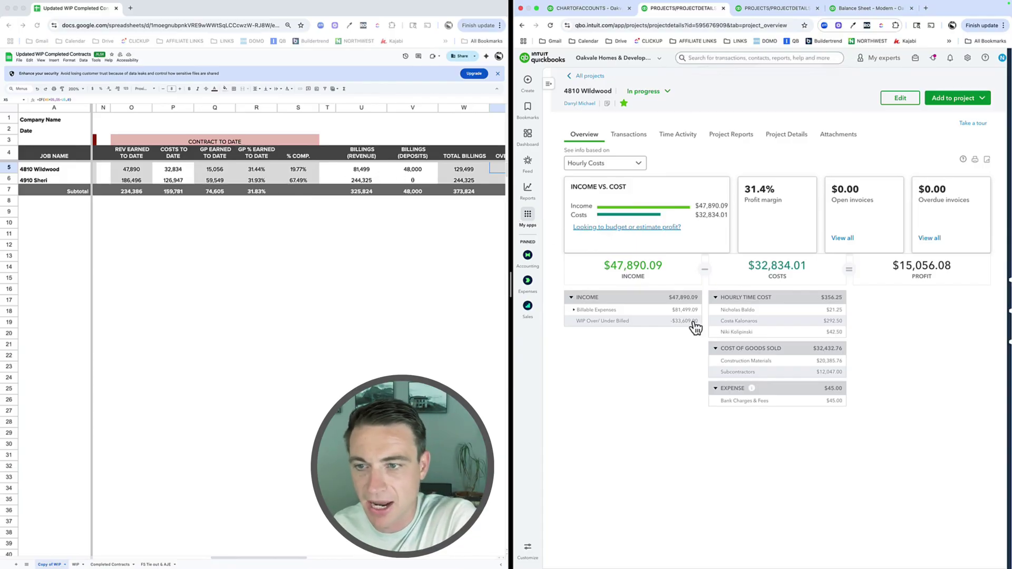
pyautogui.click(257, 171)
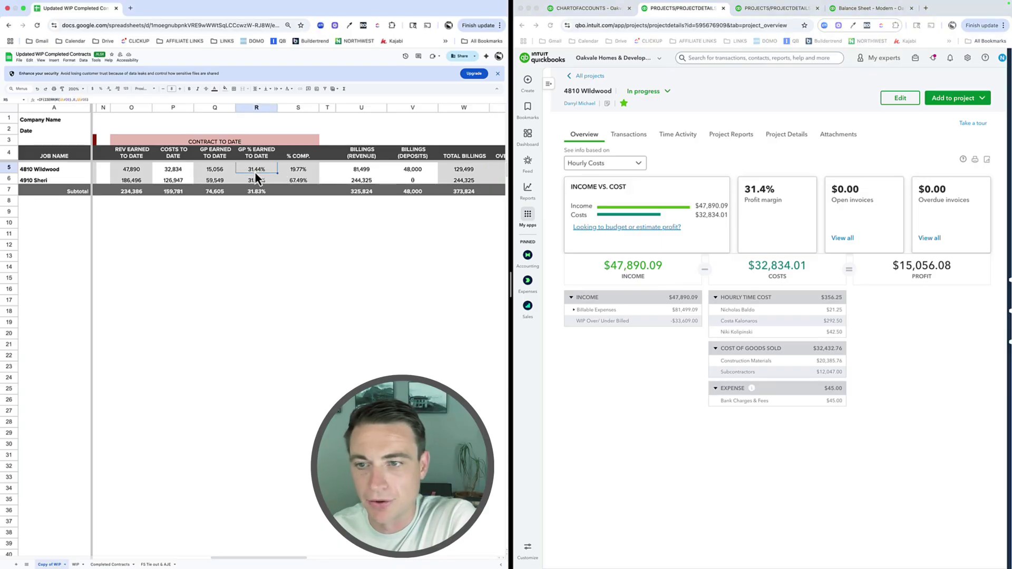
pyautogui.click(717, 298)
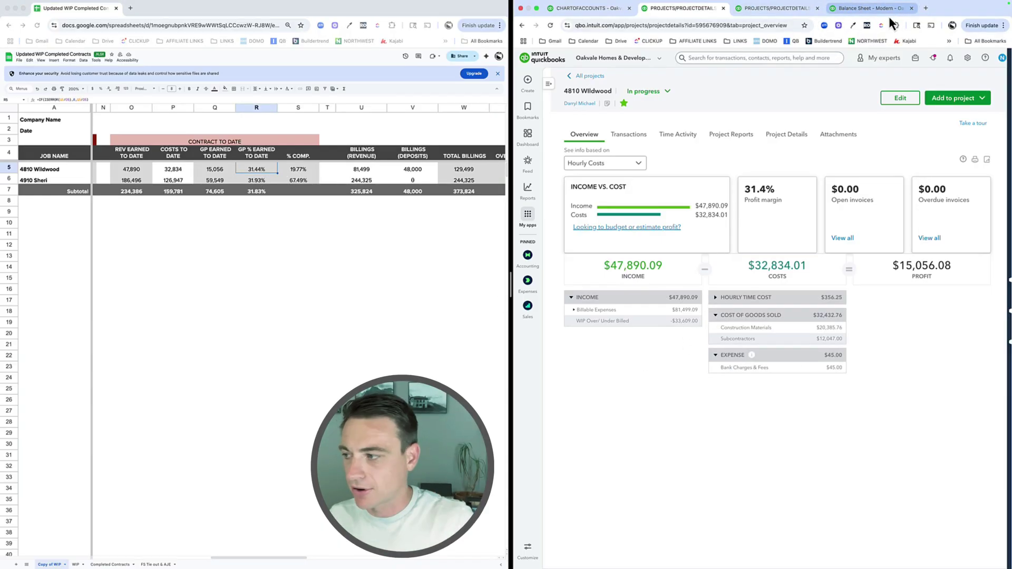
# Step: Expand the Balance Sheet's liabilities to Over/(Under) Billed, showing only $88,000 Deposits on Hand
pyautogui.click(870, 9)
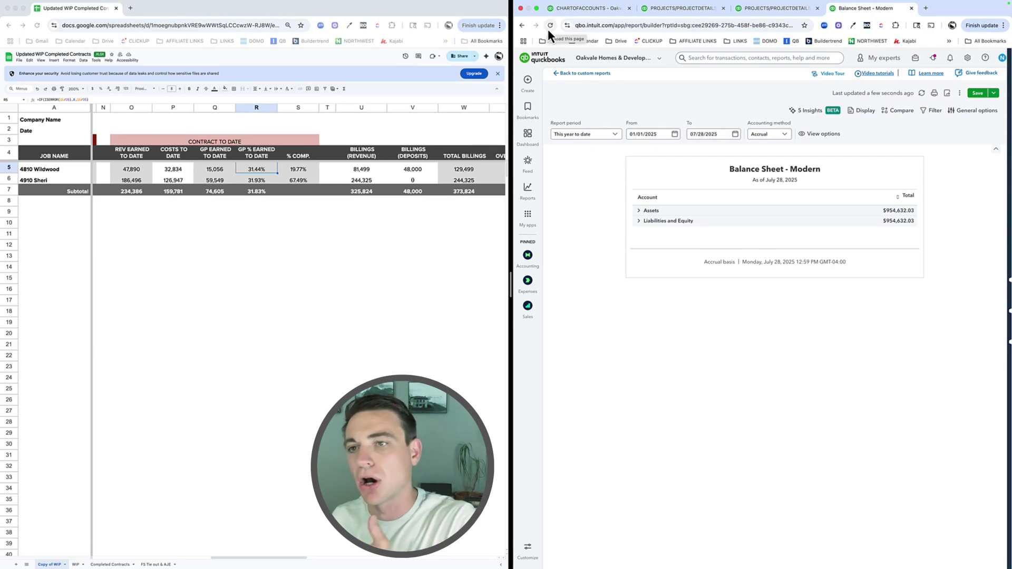
pyautogui.click(640, 222)
pyautogui.click(646, 233)
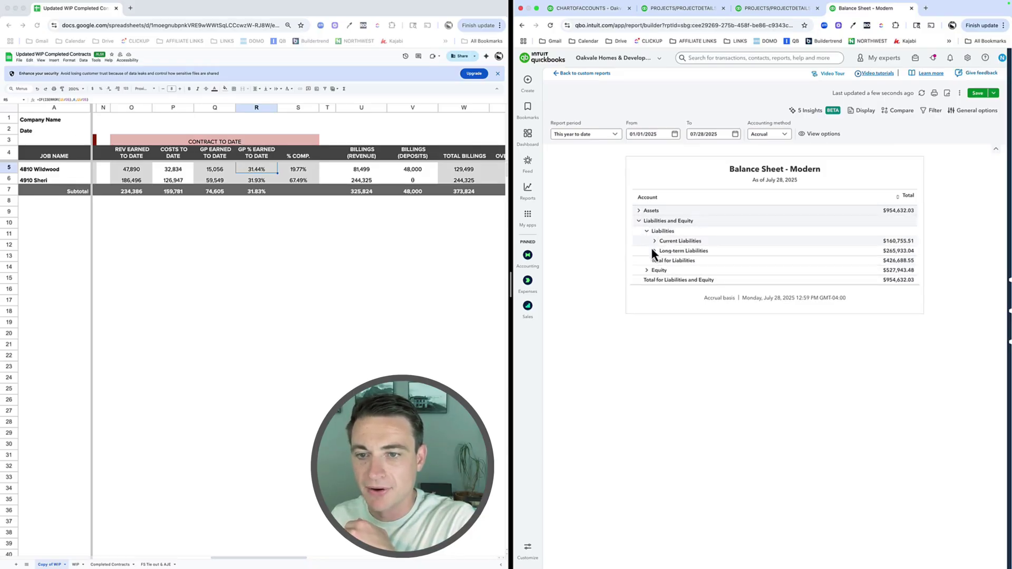
pyautogui.click(656, 242)
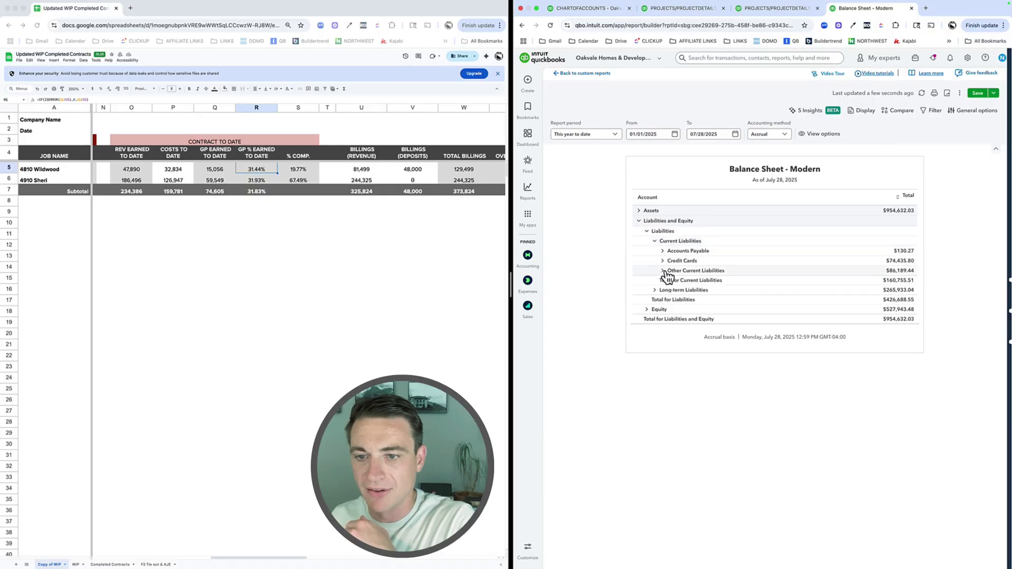
pyautogui.click(663, 272)
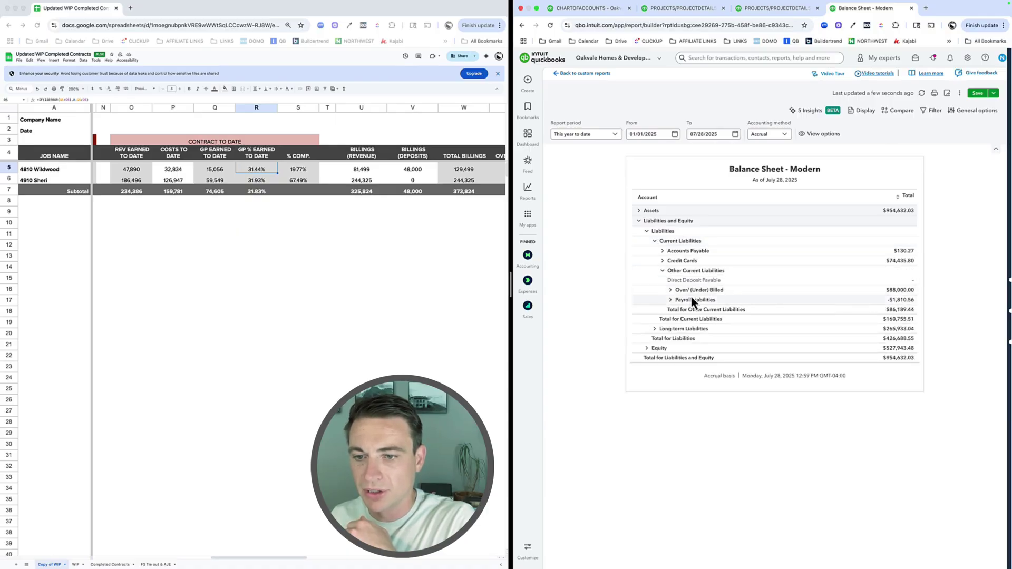
pyautogui.click(671, 290)
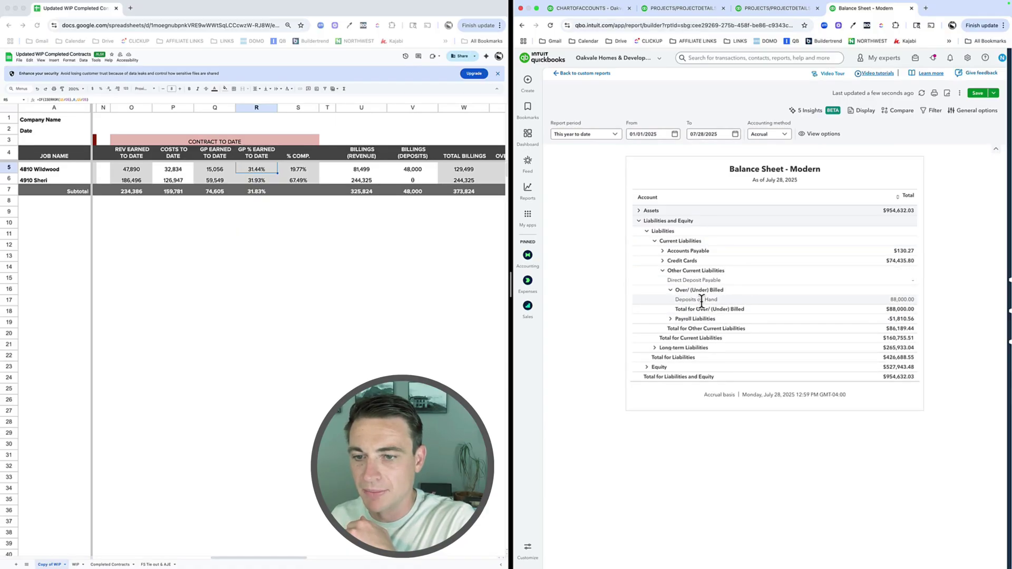
# Step: Set the Balance Sheet report end date to July 31, 2025
pyautogui.click(736, 135)
pyautogui.click(736, 228)
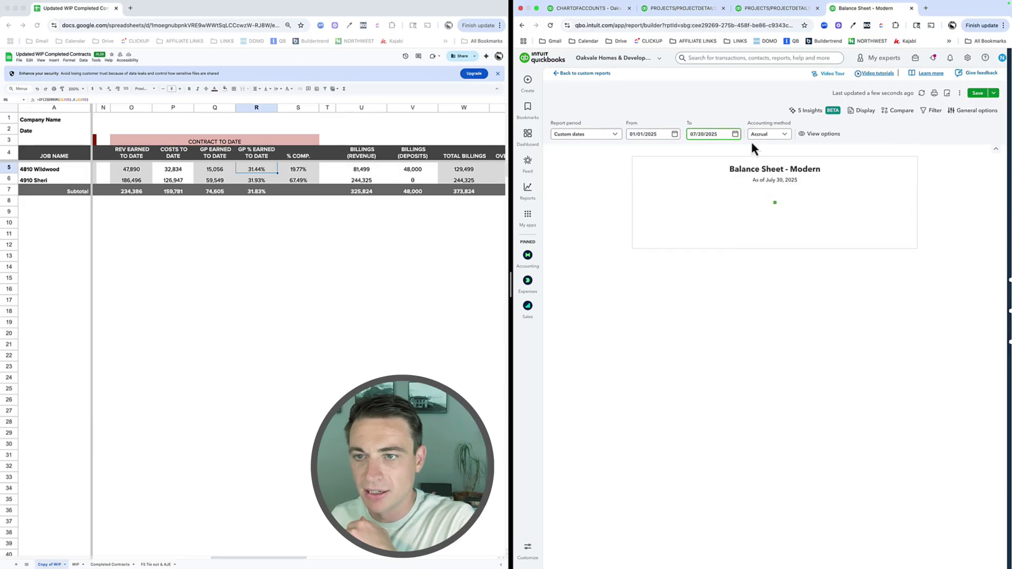
pyautogui.click(736, 135)
pyautogui.click(747, 228)
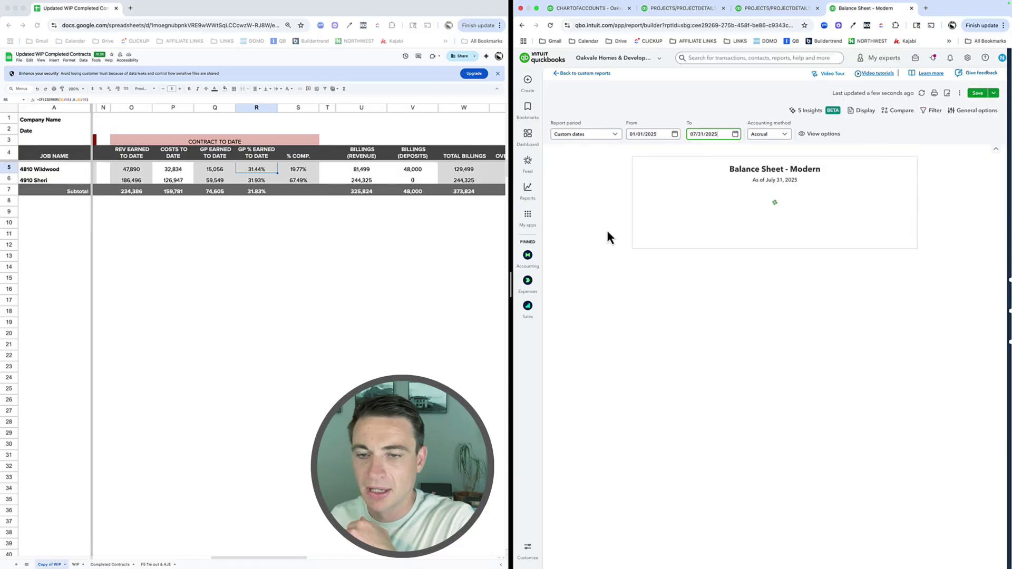
# Step: Expand liabilities down to Over/(Under) Billed, now $179,438.00 including the WIP line
pyautogui.click(639, 222)
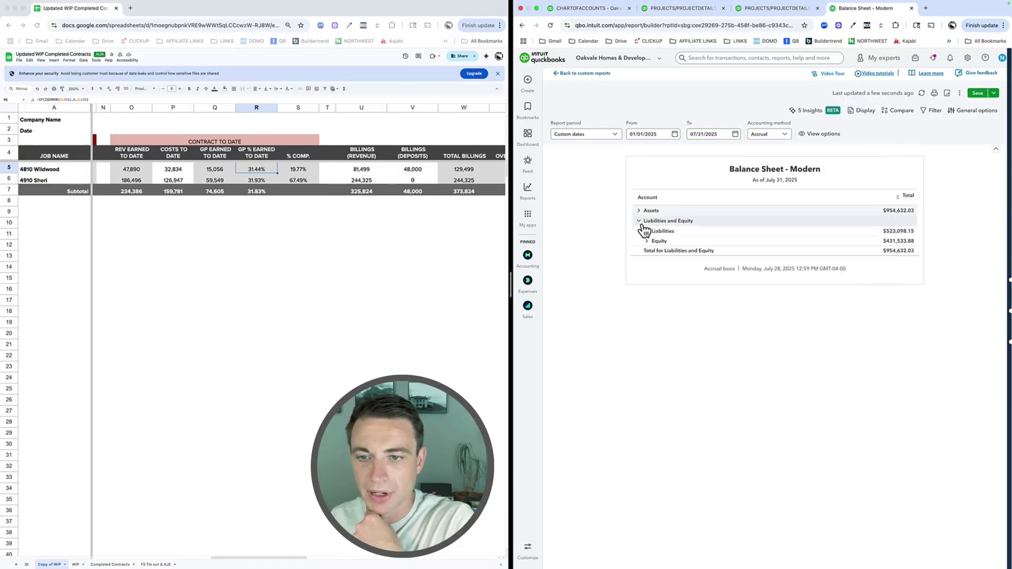
pyautogui.click(647, 241)
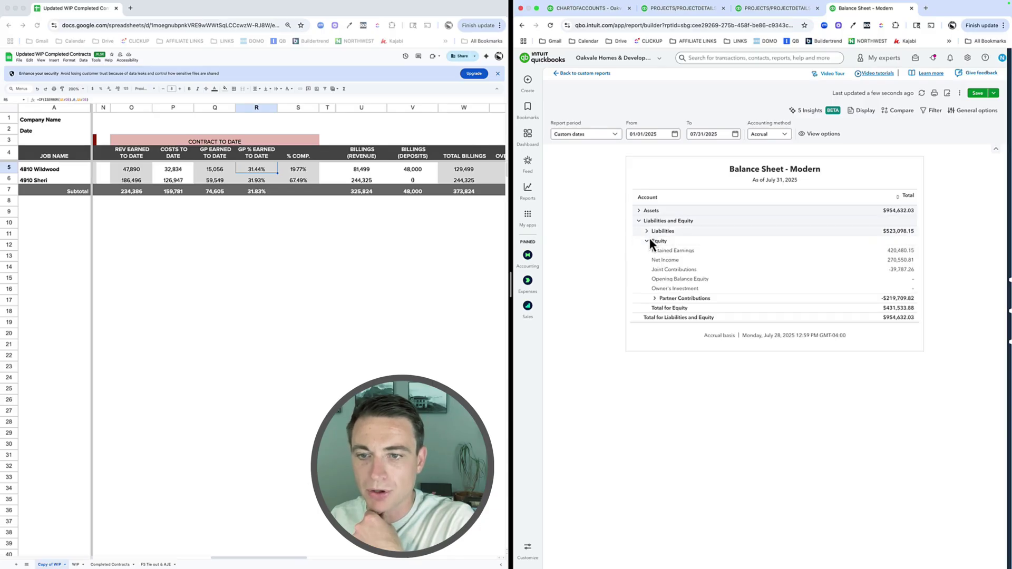
pyautogui.click(647, 241)
pyautogui.click(647, 231)
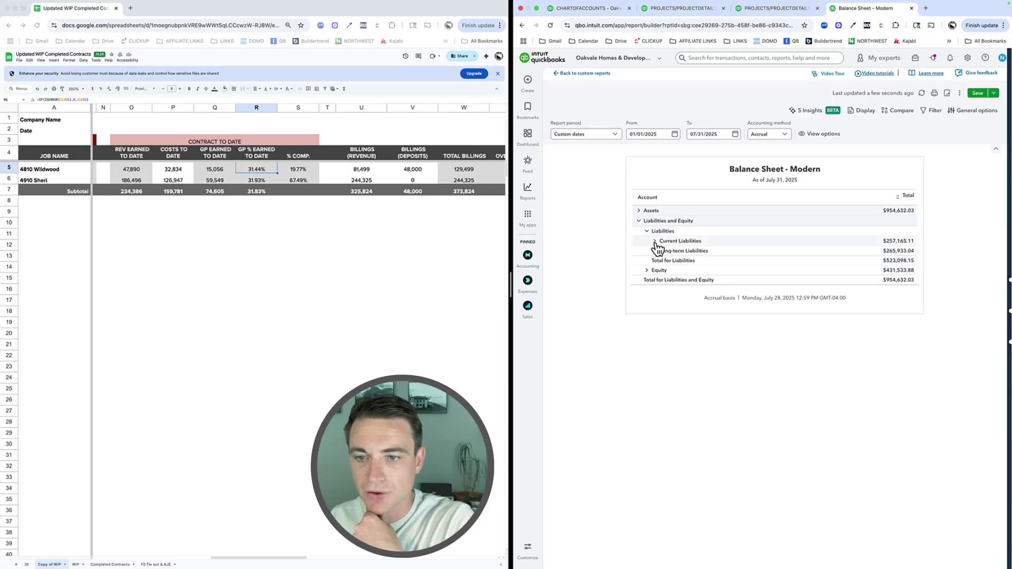
pyautogui.click(655, 241)
pyautogui.click(664, 271)
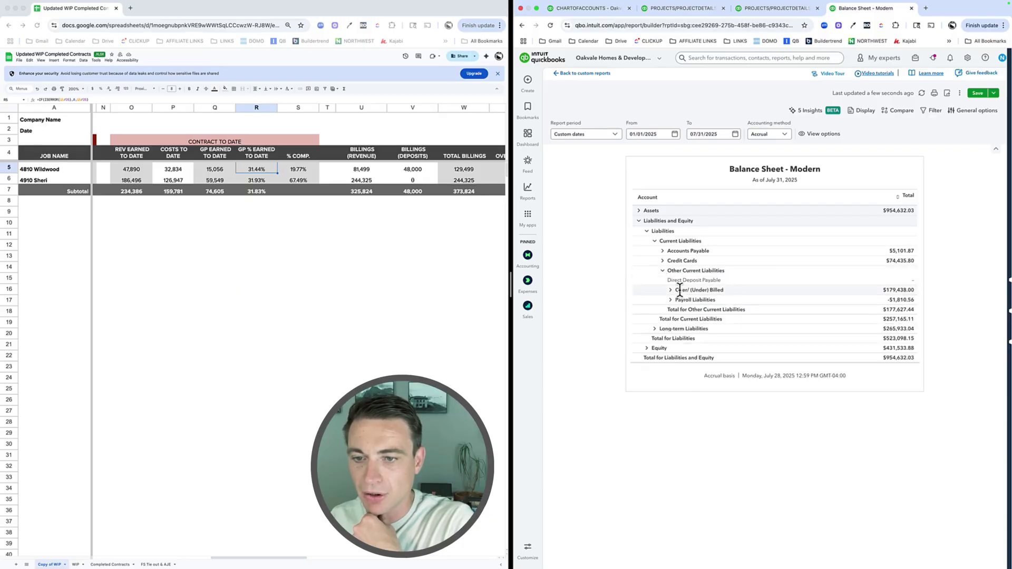
pyautogui.click(671, 290)
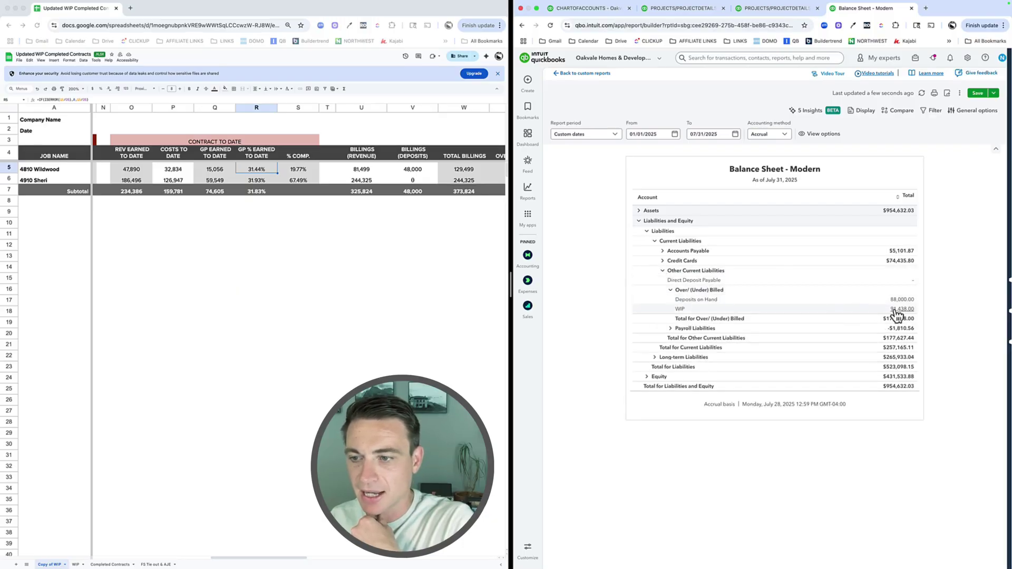